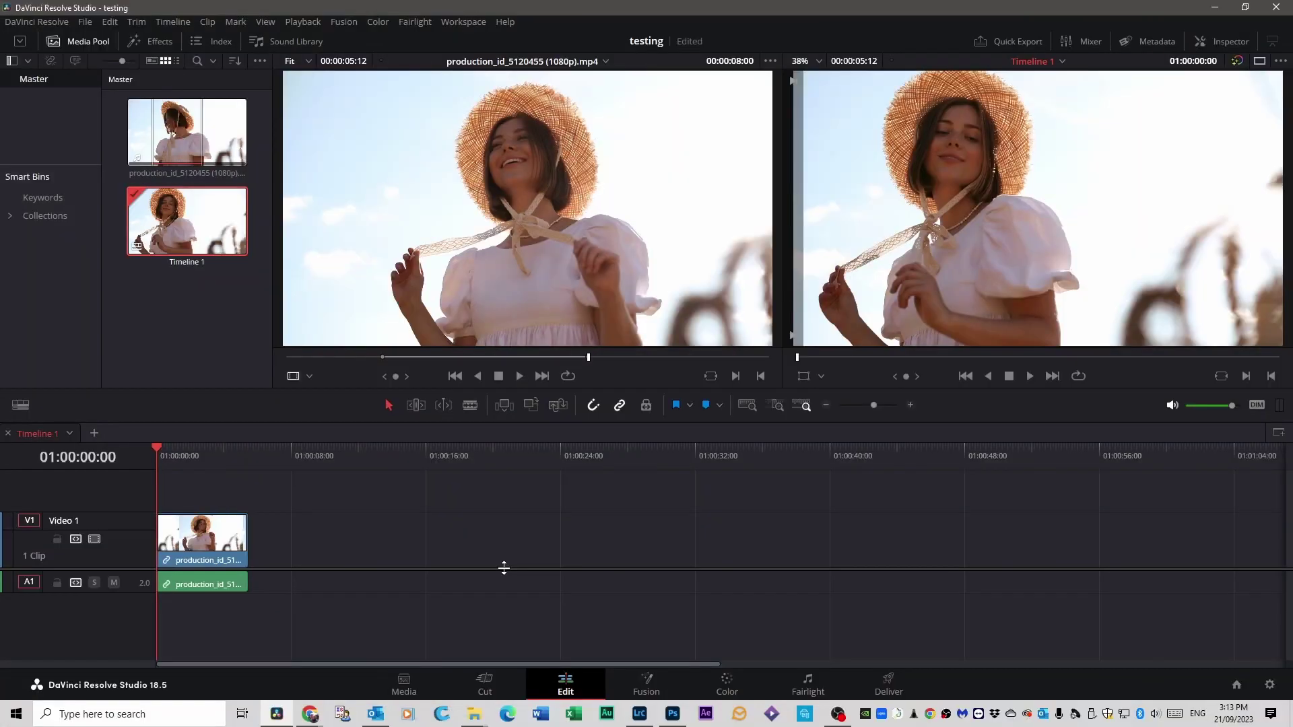
# Preview the clip, then move it to the Color page.
pyautogui.press('space')
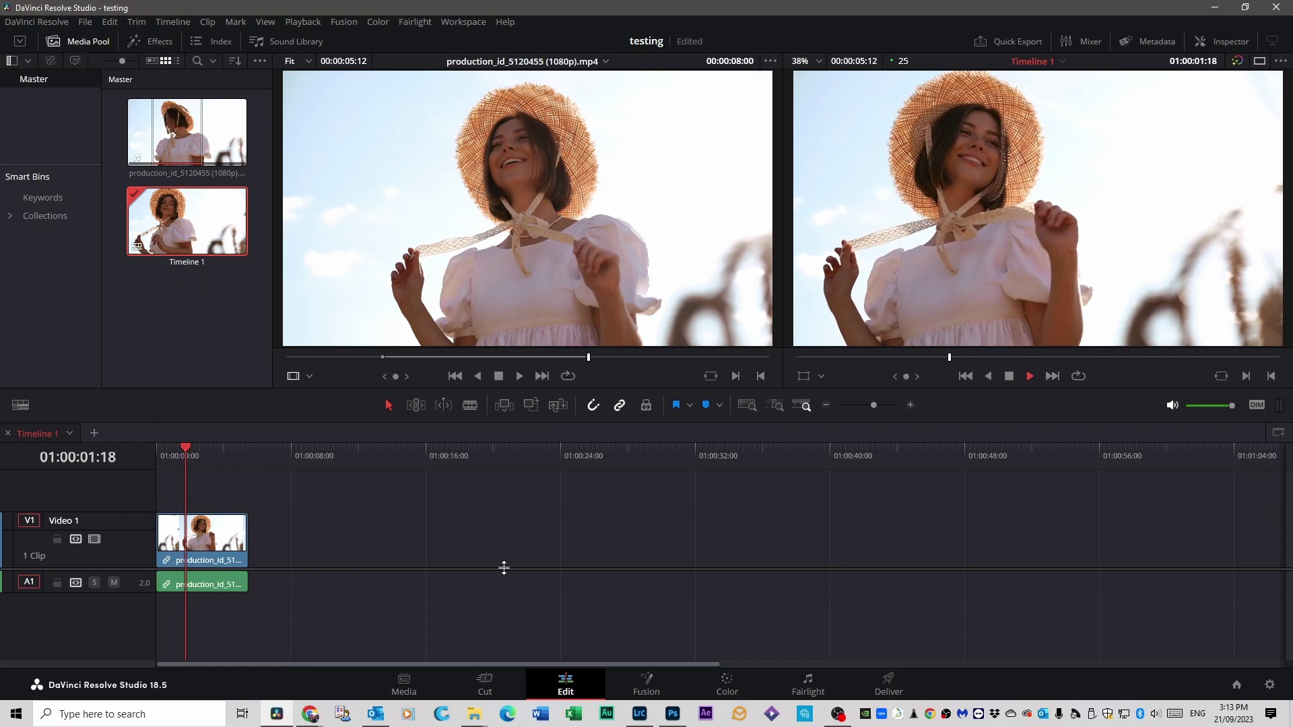
pyautogui.press('space')
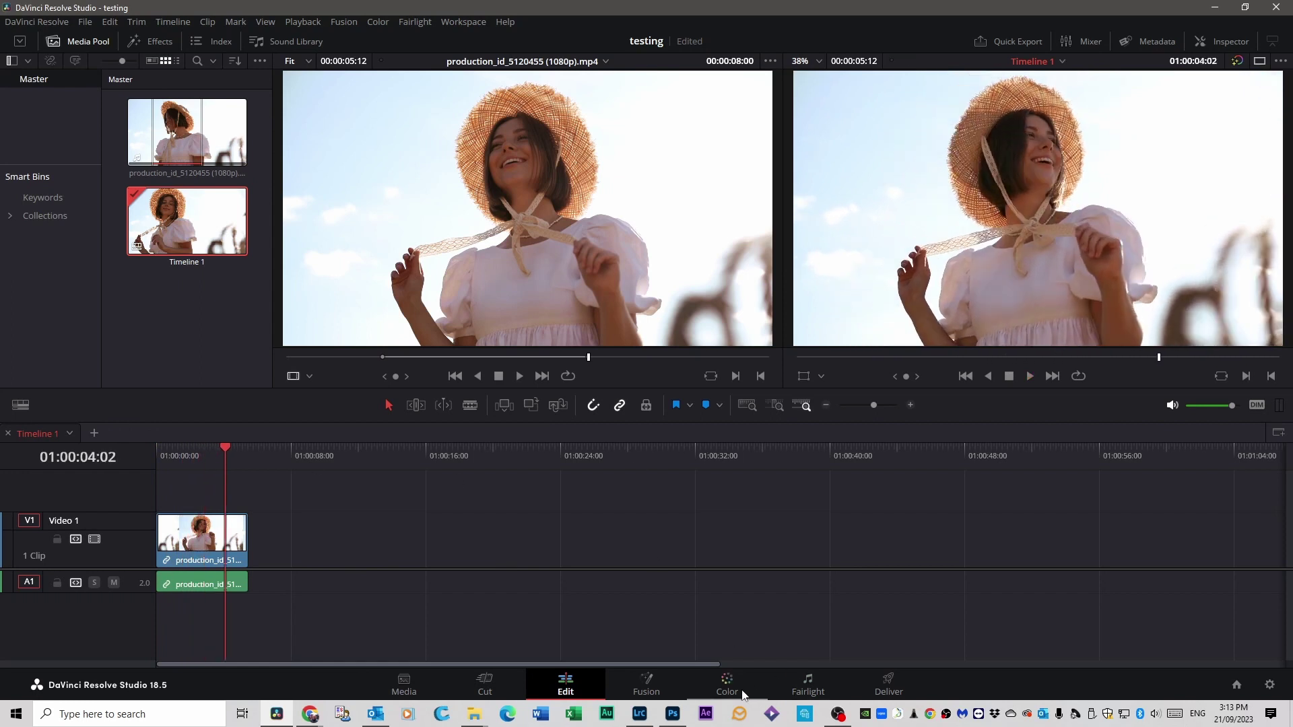
pyautogui.click(728, 685)
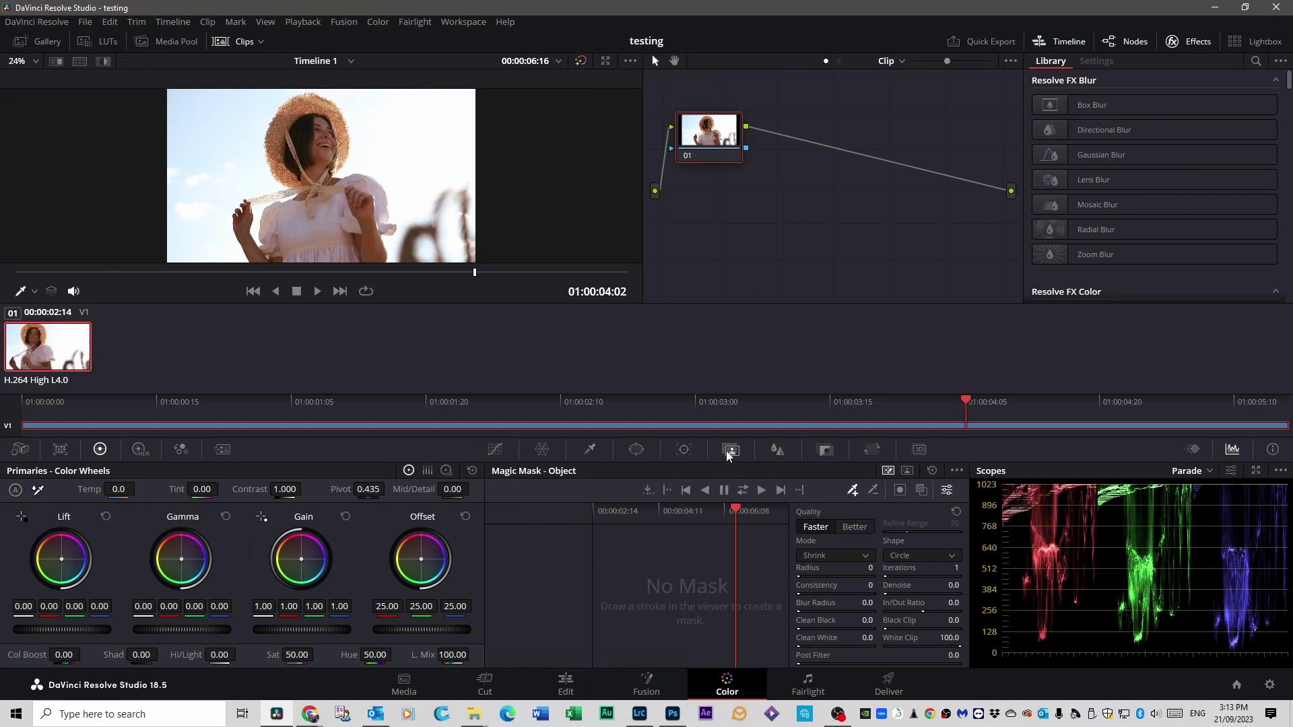
# Browse the Window, Tracker, Qualifier, Key and Blur palettes, ending back on Magic Mask.
pyautogui.click(643, 455)
pyautogui.click(684, 456)
pyautogui.click(590, 451)
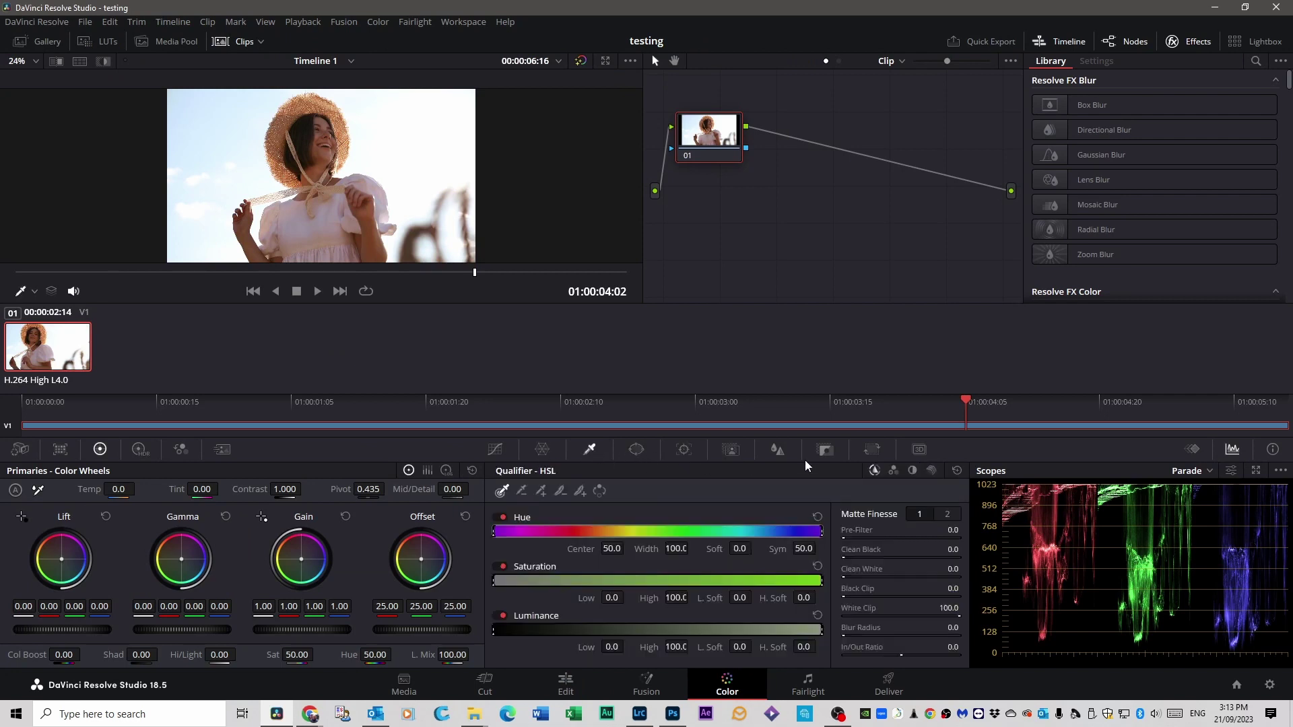
pyautogui.click(826, 452)
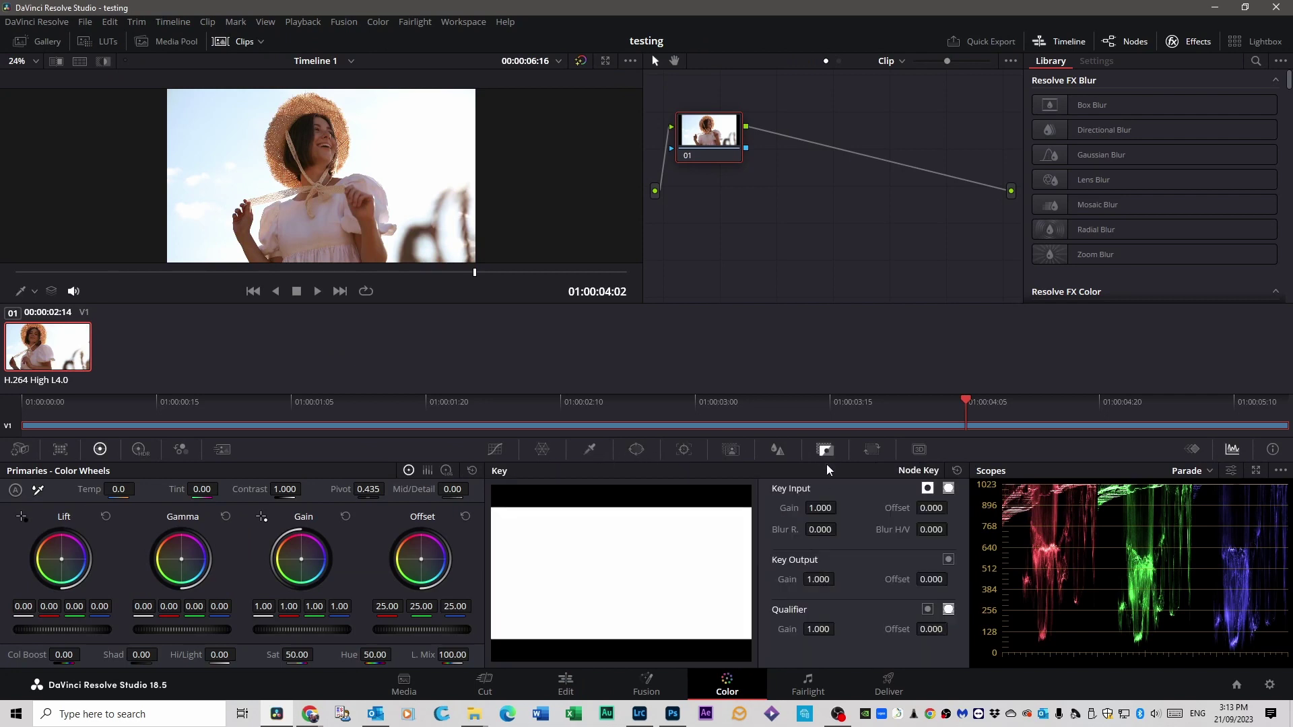
pyautogui.click(778, 450)
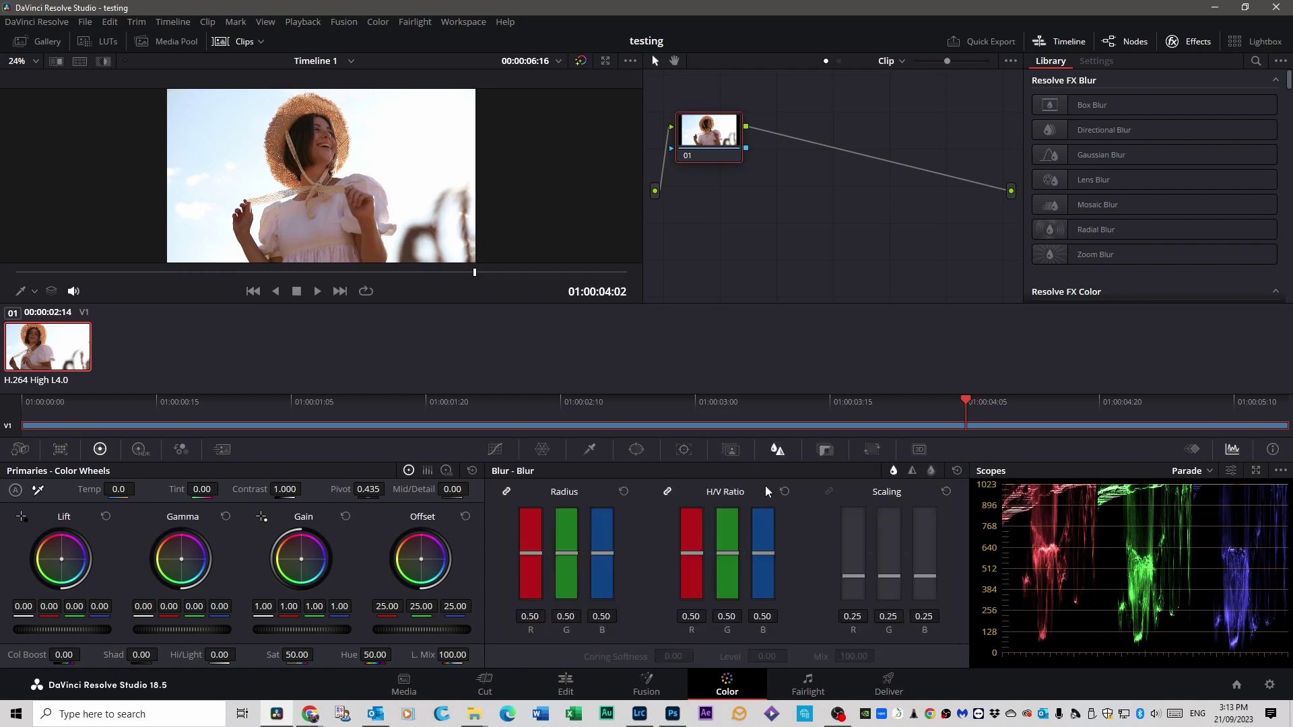
pyautogui.click(731, 450)
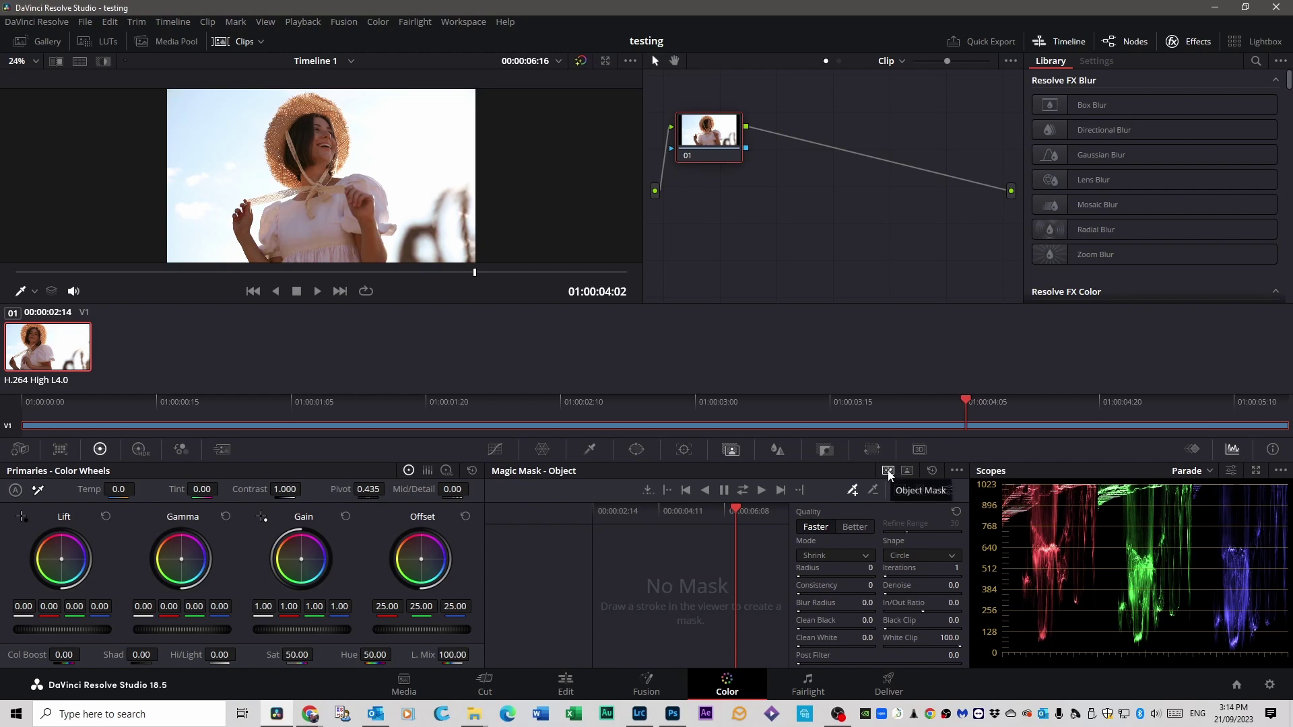
# Try Person mode and its feature options, then set Magic Mask to Object mode.
pyautogui.click(909, 470)
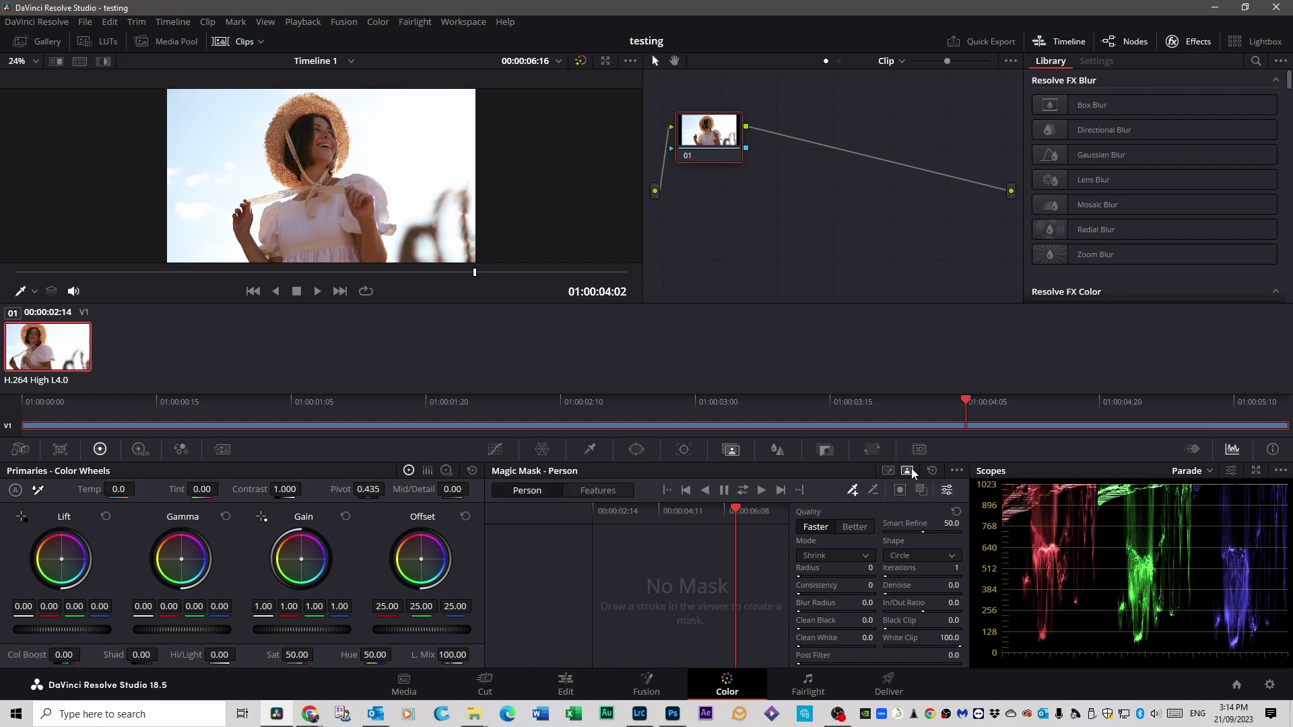
pyautogui.click(609, 491)
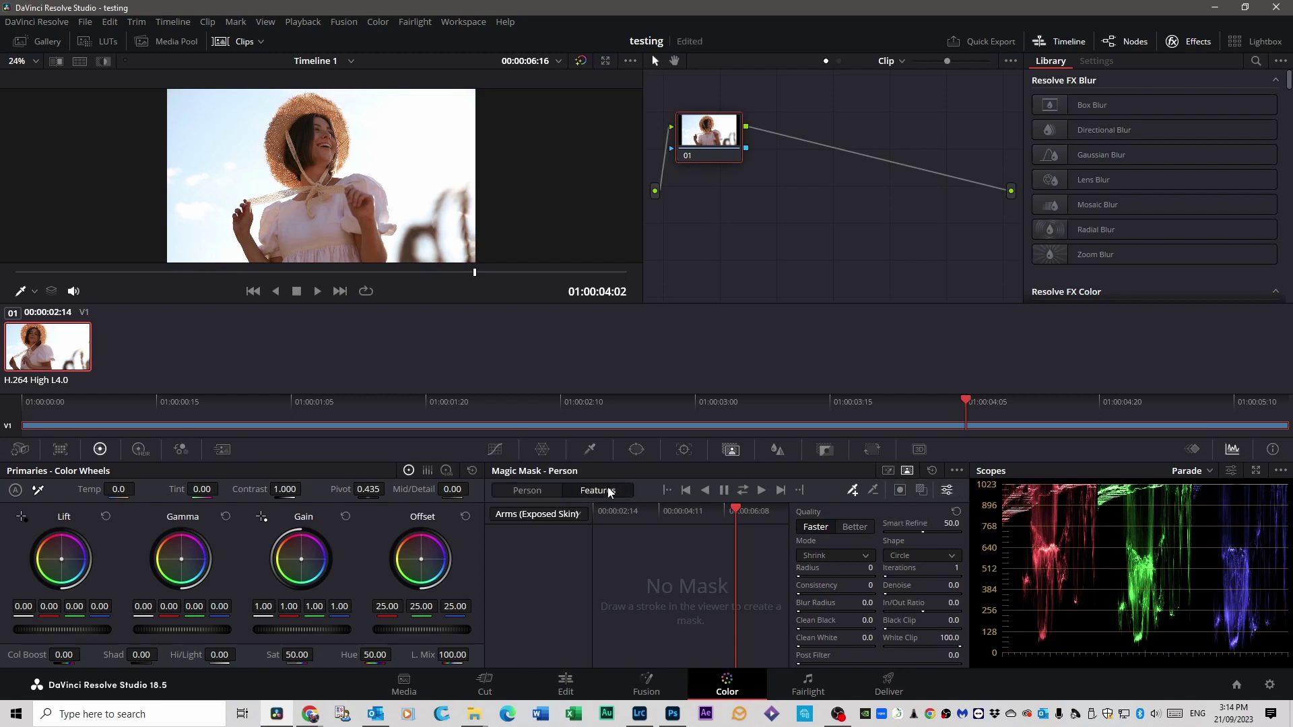
pyautogui.click(527, 490)
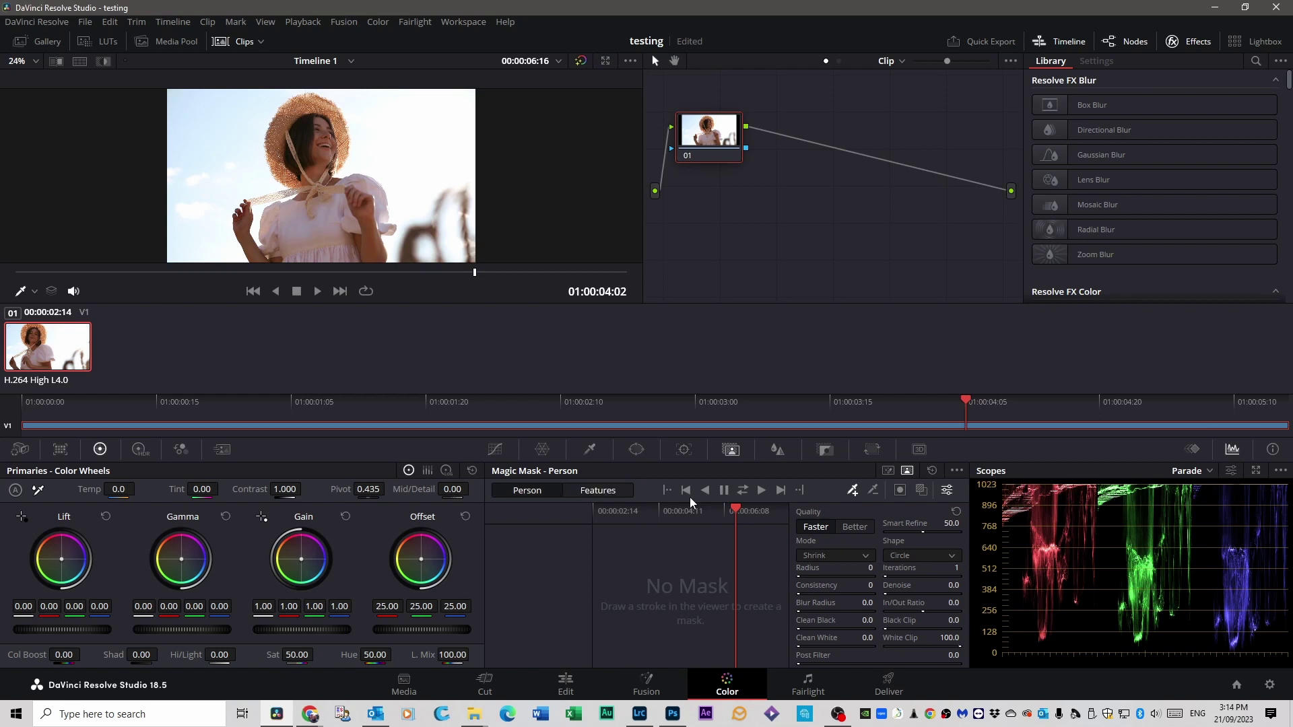
pyautogui.click(888, 471)
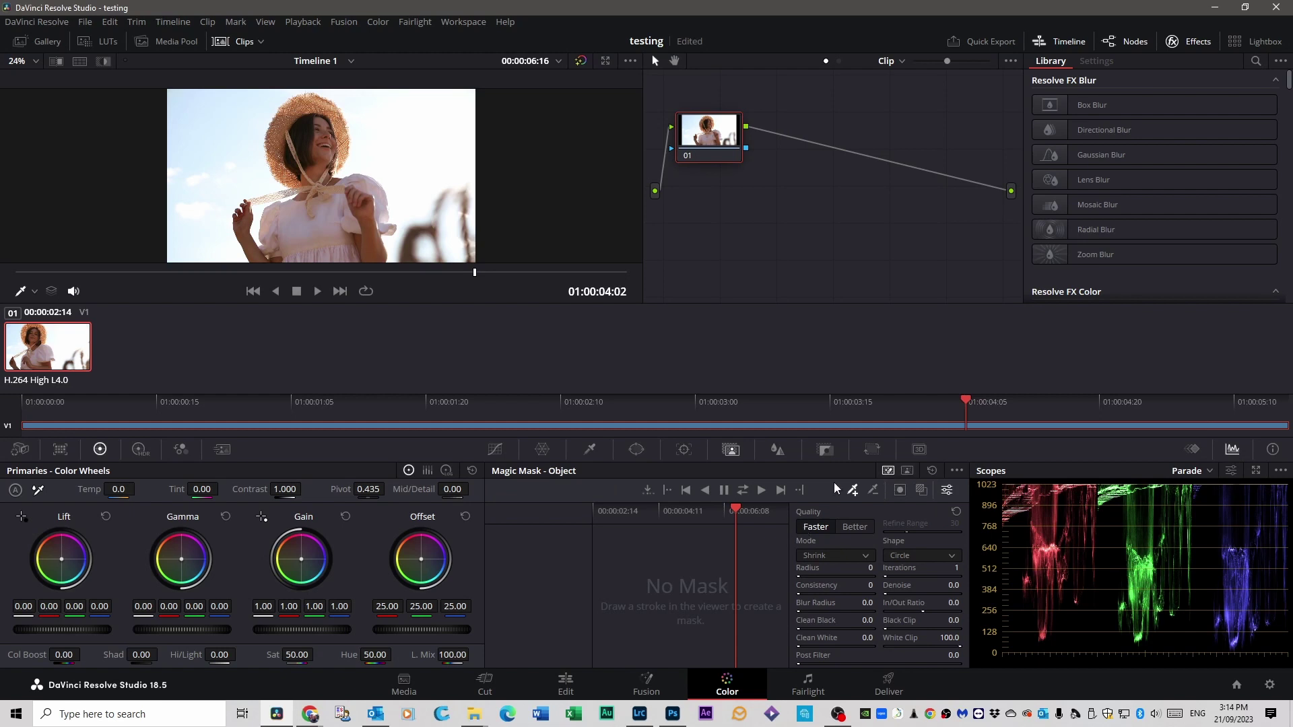
# At the clip's first frame, paint a Magic Mask stroke over the woman.
pyautogui.click(610, 510)
pyautogui.moveTo(609, 508); pyautogui.dragTo(543, 501)
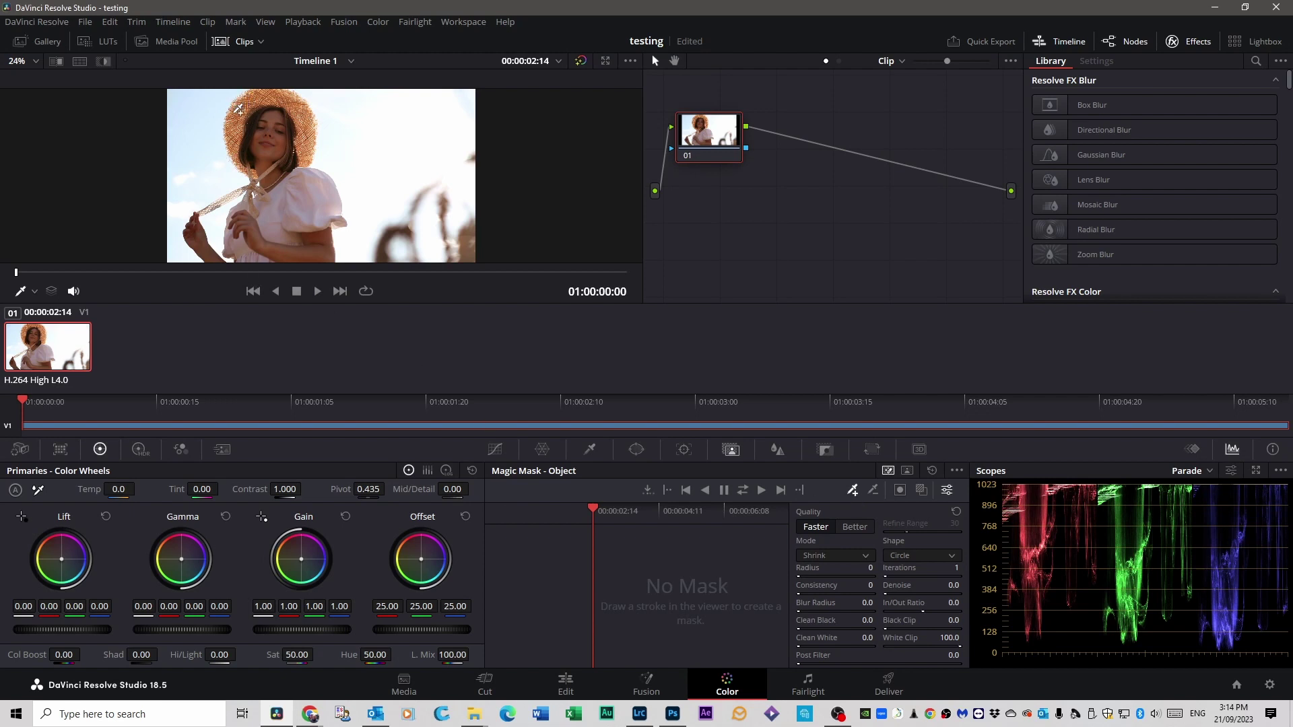
pyautogui.moveTo(239, 103)
pyautogui.mouseDown()
pyautogui.moveTo(261, 182)
pyautogui.moveTo(205, 212)
pyautogui.moveTo(194, 234)
pyautogui.moveTo(243, 268)
pyautogui.moveTo(233, 229)
pyautogui.moveTo(246, 204)
pyautogui.moveTo(246, 241)
pyautogui.moveTo(257, 212)
pyautogui.moveTo(252, 261)
pyautogui.moveTo(276, 194)
pyautogui.moveTo(261, 207)
pyautogui.moveTo(272, 178)
pyautogui.moveTo(243, 152)
pyautogui.moveTo(244, 101)
pyautogui.moveTo(279, 90)
pyautogui.moveTo(301, 105)
pyautogui.moveTo(306, 144)
pyautogui.moveTo(281, 175)
pyautogui.moveTo(250, 146)
pyautogui.moveTo(269, 106)
pyautogui.moveTo(285, 182)
pyautogui.moveTo(316, 172)
pyautogui.moveTo(333, 189)
pyautogui.moveTo(333, 254)
pyautogui.moveTo(276, 255)
pyautogui.moveTo(326, 192)
pyautogui.moveTo(290, 202)
pyautogui.mouseUp()
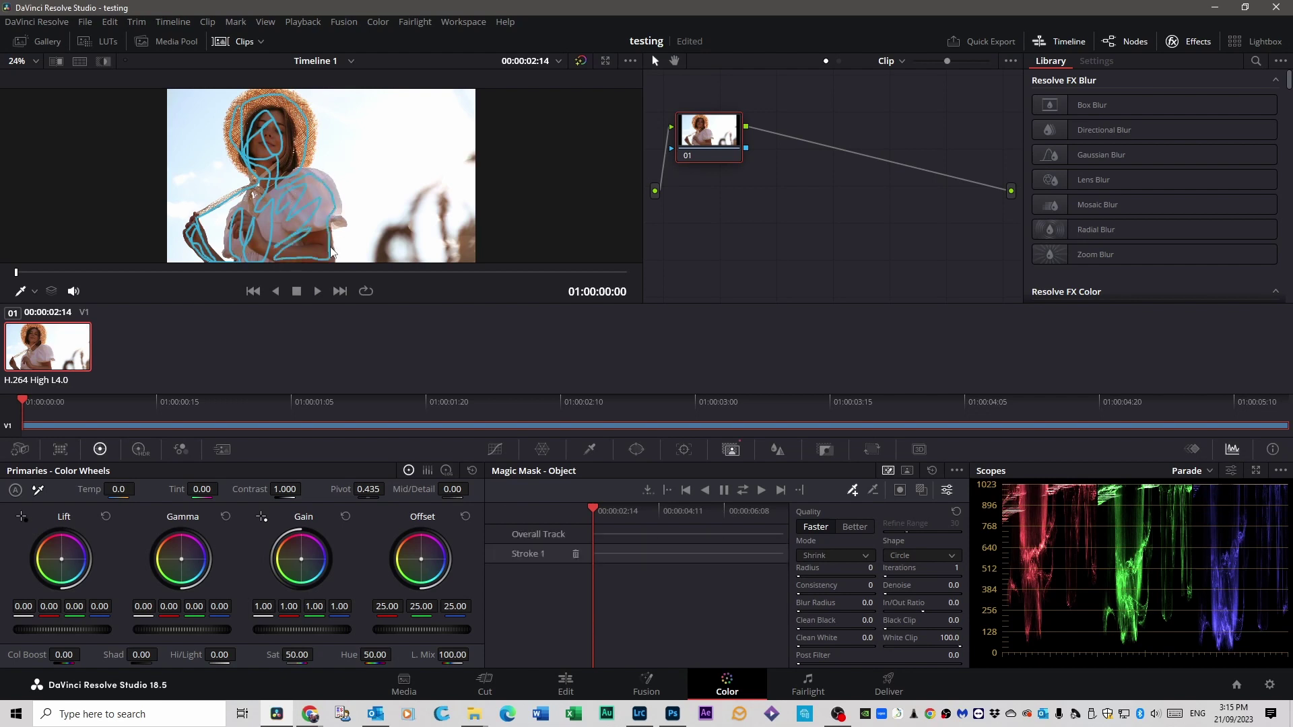
# Scrub a few frames to preview the stroke and return to the first frame.
pyautogui.moveTo(593, 509); pyautogui.dragTo(596, 525)
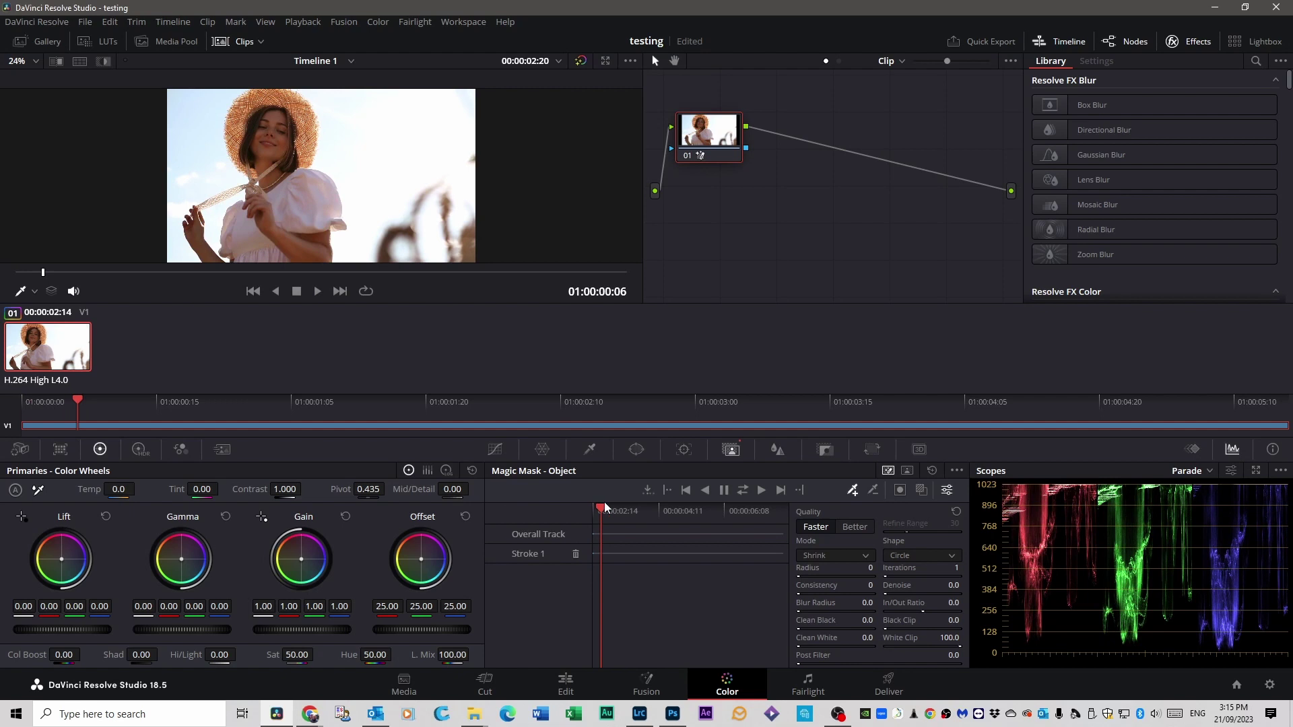
pyautogui.click(593, 510)
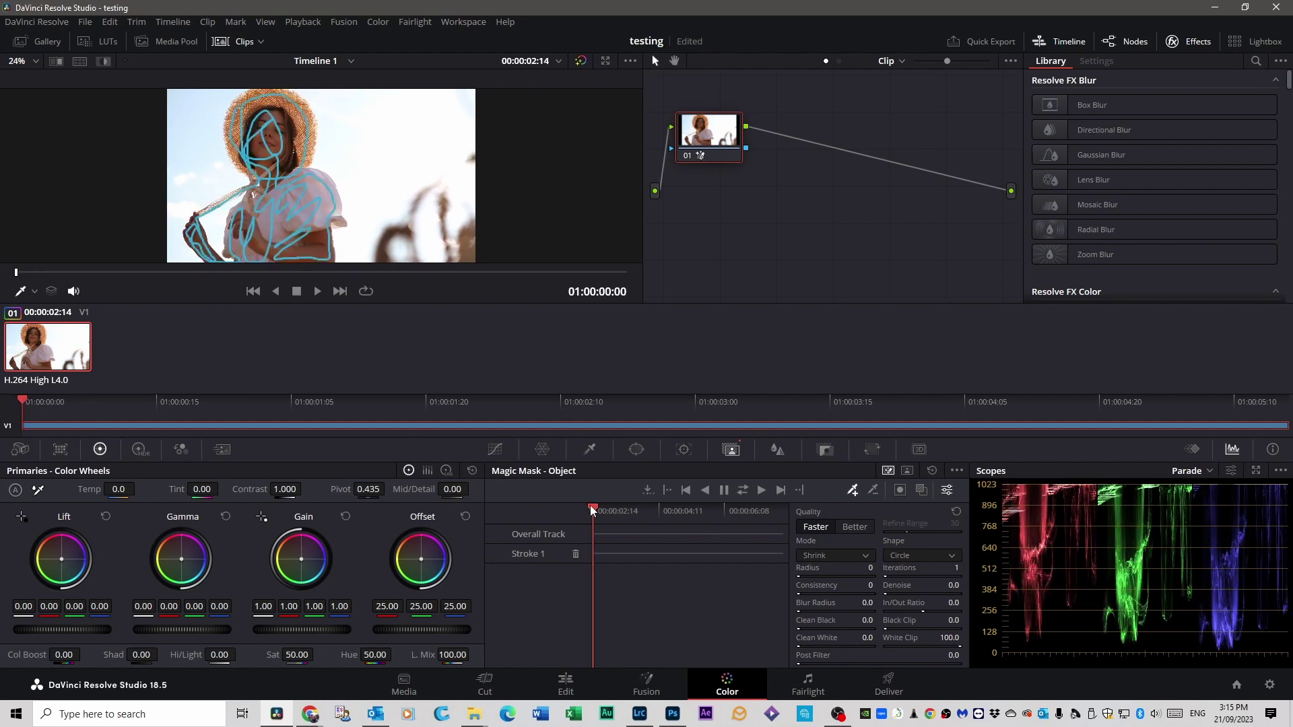
pyautogui.moveTo(592, 512)
pyautogui.mouseDown()
pyautogui.moveTo(606, 510)
pyautogui.moveTo(585, 519)
pyautogui.mouseUp()
# Track the mask bidirectionally, show the mask overlay, and play the clip to review tracking.
pyautogui.click(744, 491)
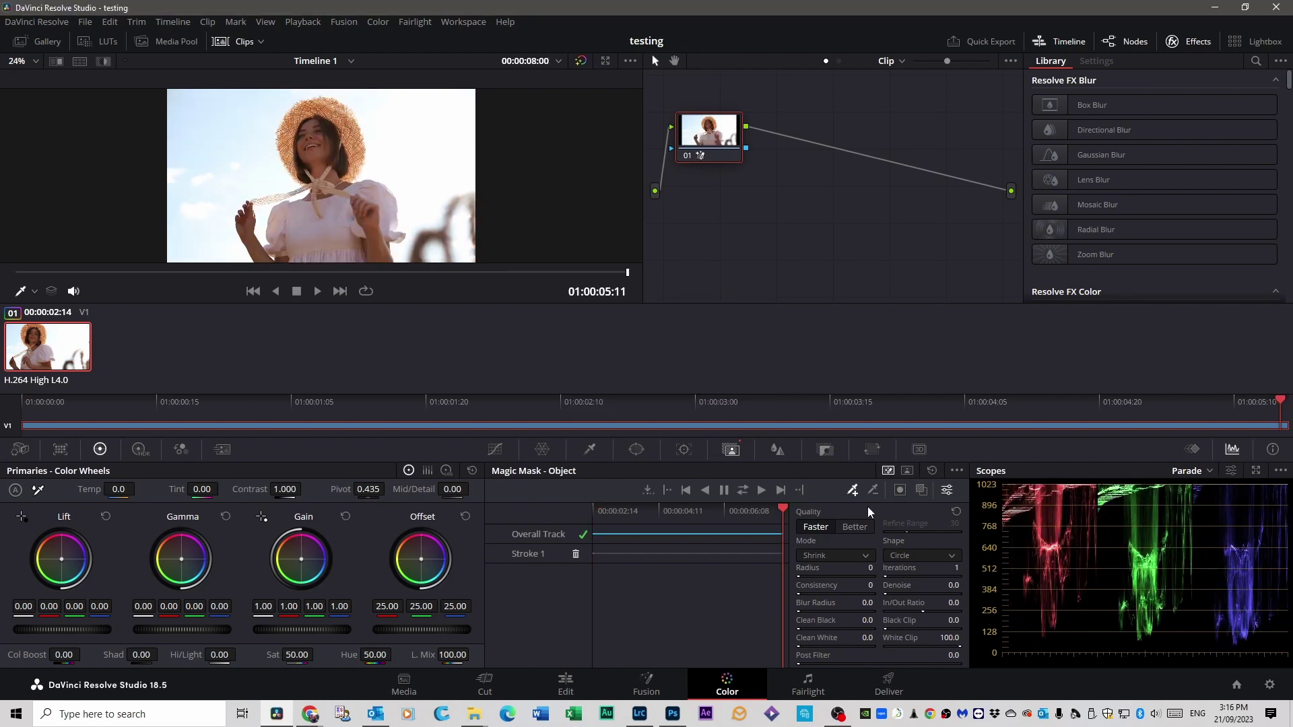
pyautogui.click(922, 491)
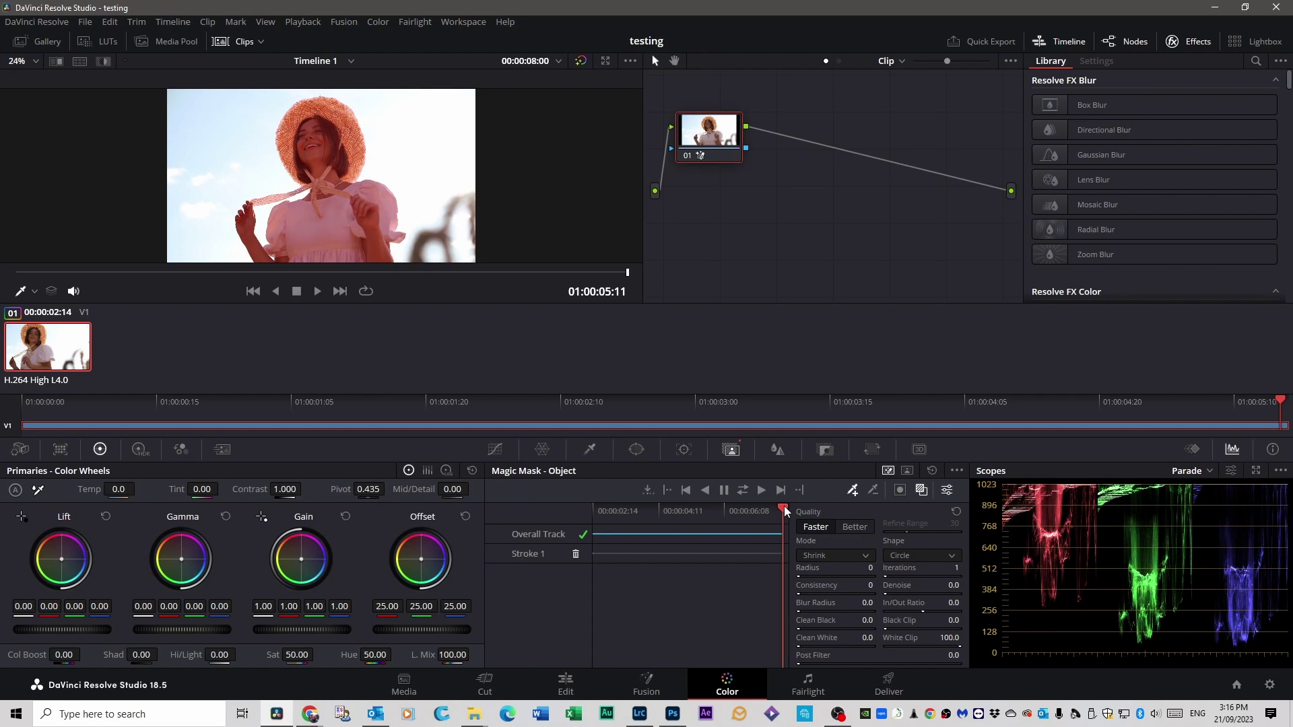
pyautogui.moveTo(784, 510); pyautogui.dragTo(564, 507)
pyautogui.press('space')
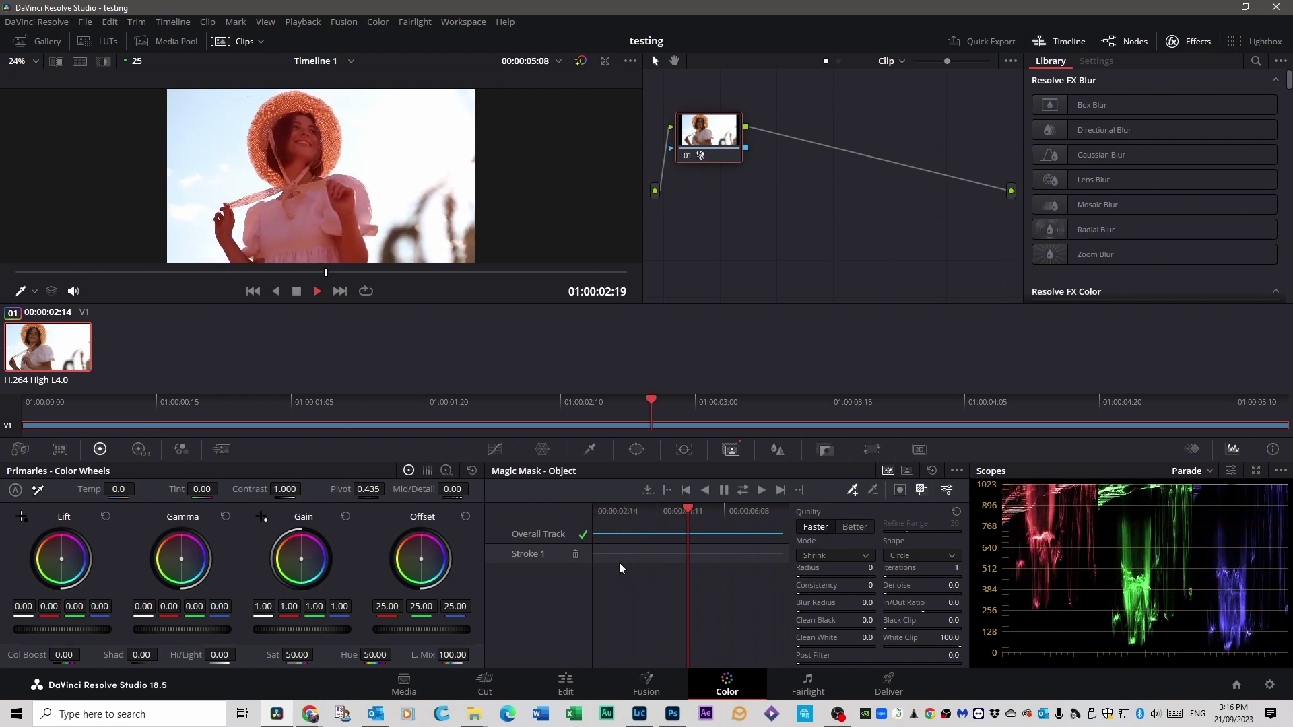
pyautogui.press('space')
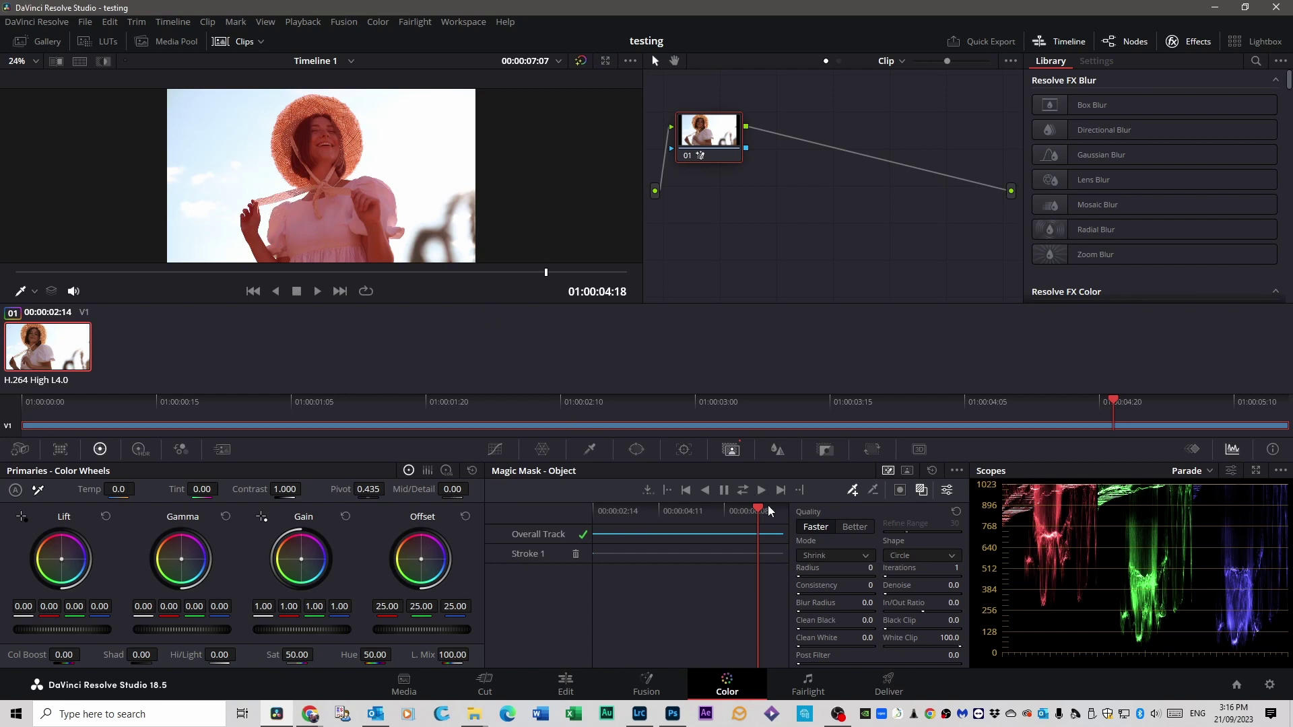
pyautogui.press('space')
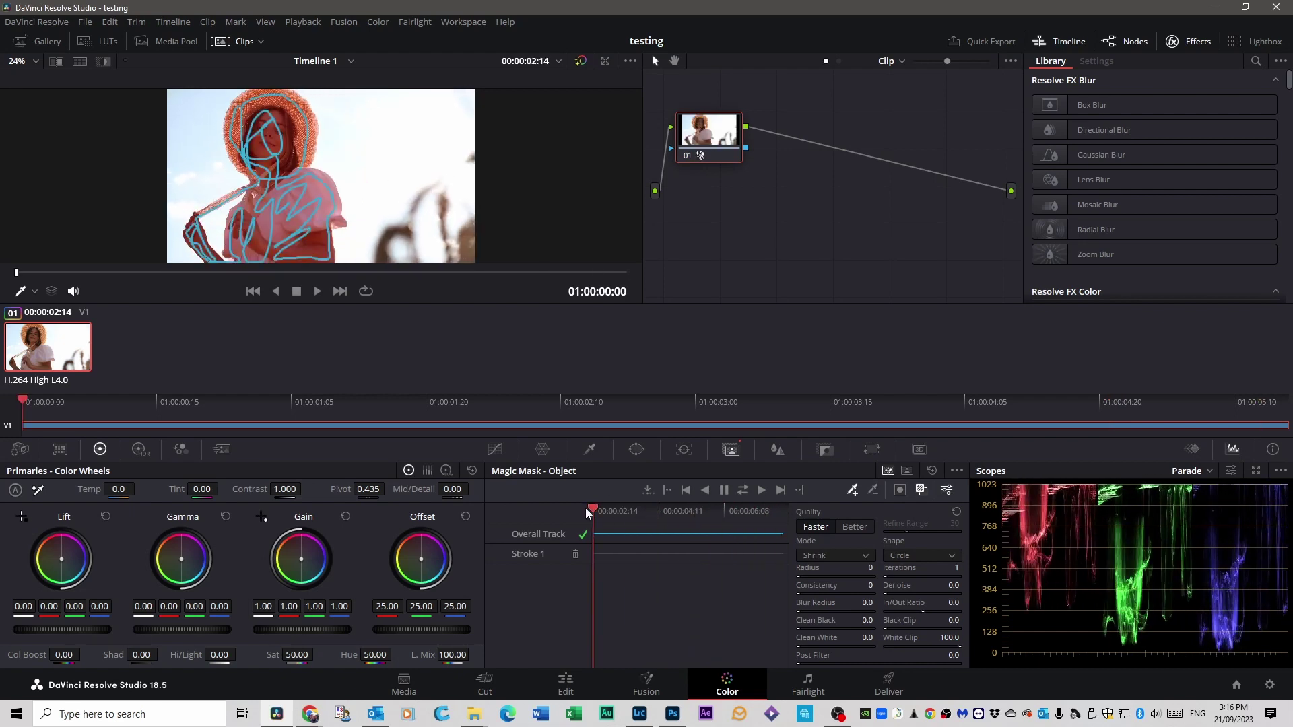
# Stop playback and scrub back to just past the clip's first frame.
pyautogui.click(667, 512)
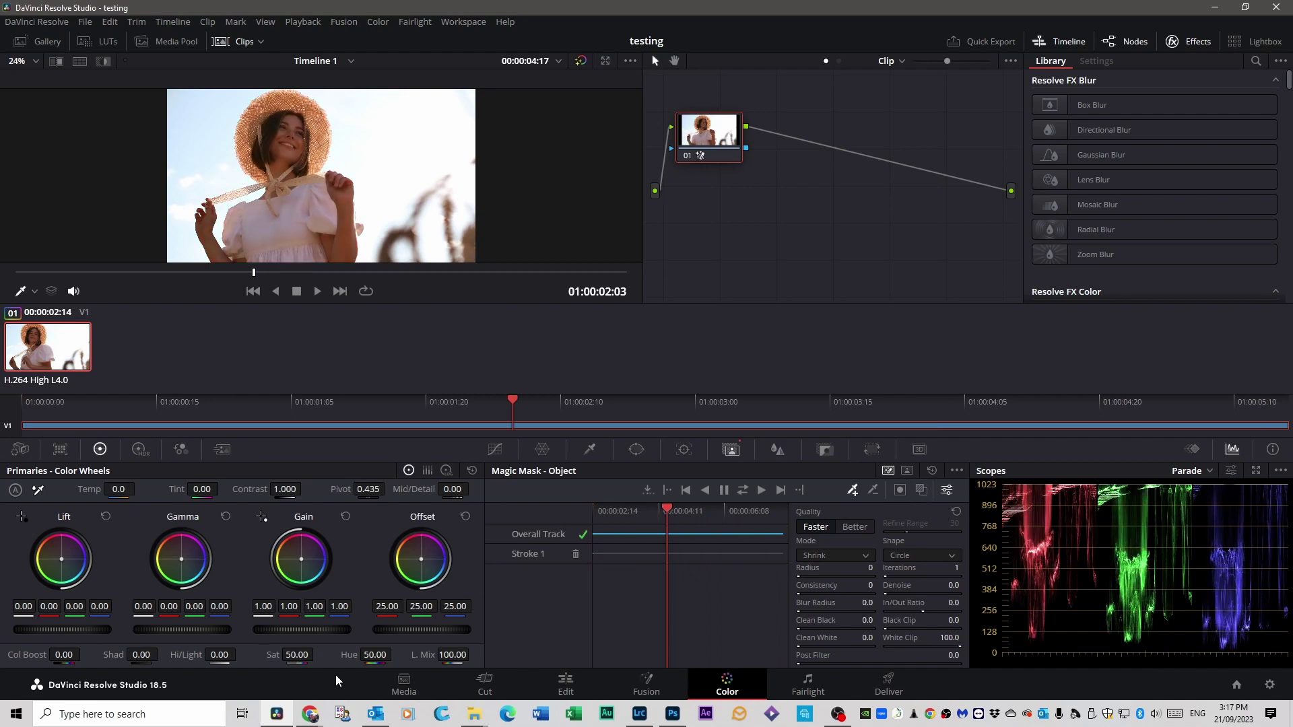
pyautogui.moveTo(669, 513); pyautogui.dragTo(594, 512)
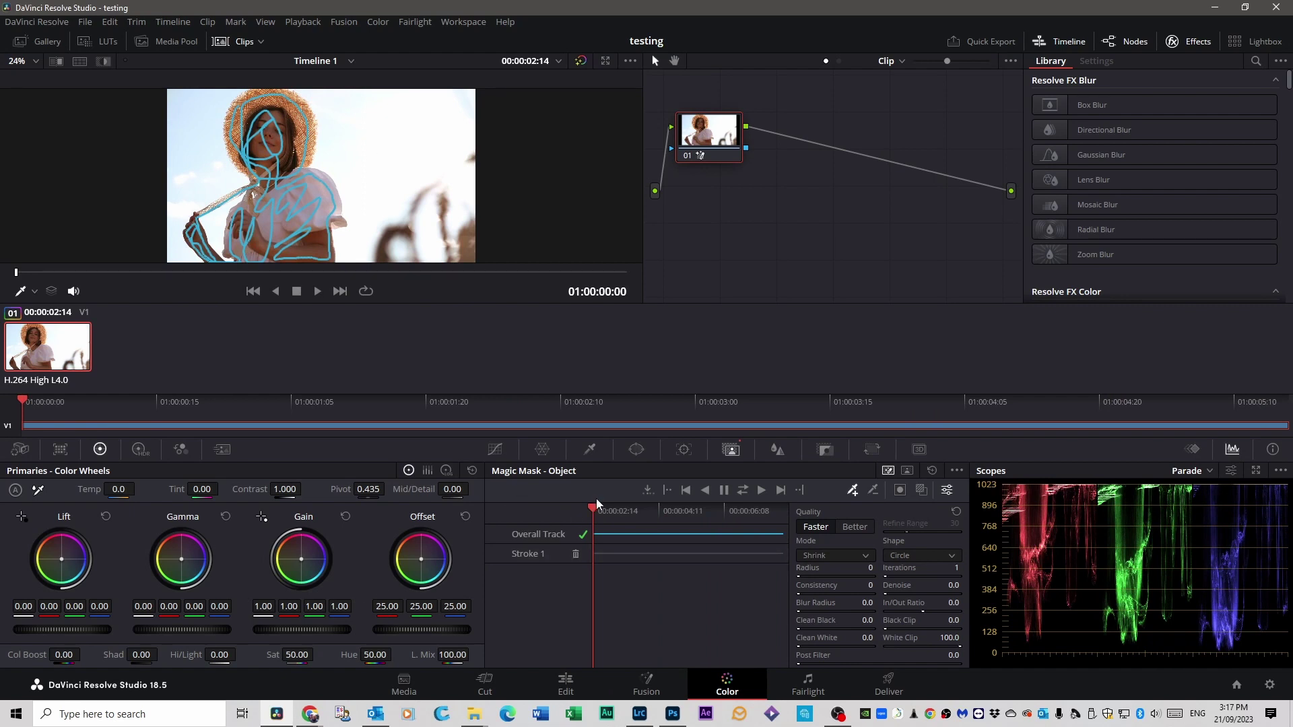
pyautogui.moveTo(595, 510); pyautogui.dragTo(612, 511)
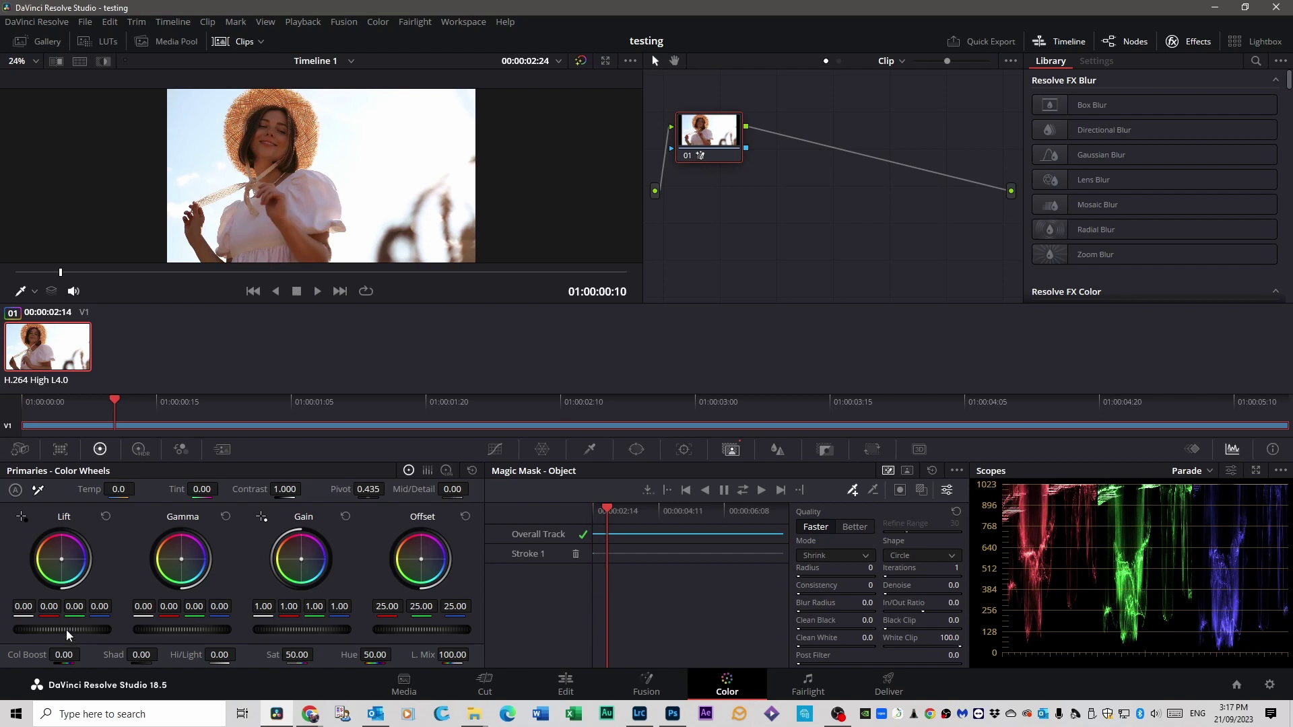
# Grade the masked node with Lift 0.02 and Saturation 63.60, playing back to review.
pyautogui.moveTo(62, 630); pyautogui.dragTo(53, 630)
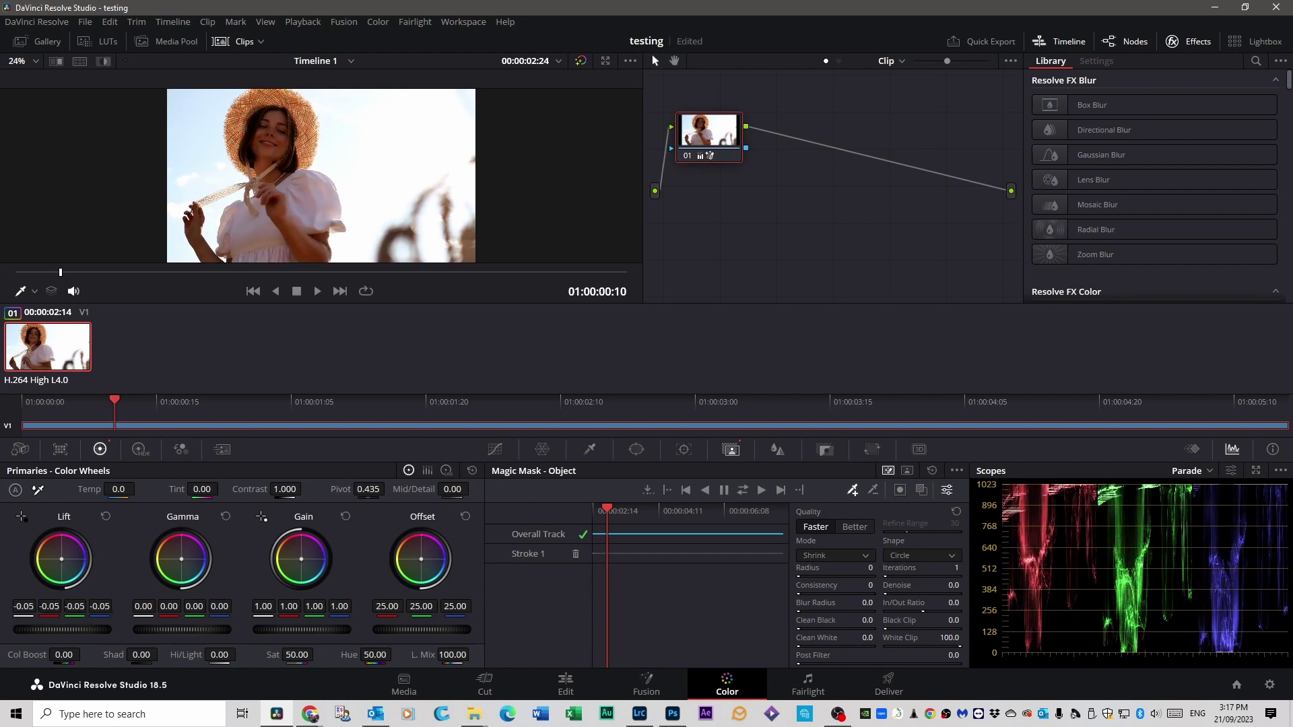
pyautogui.press('space')
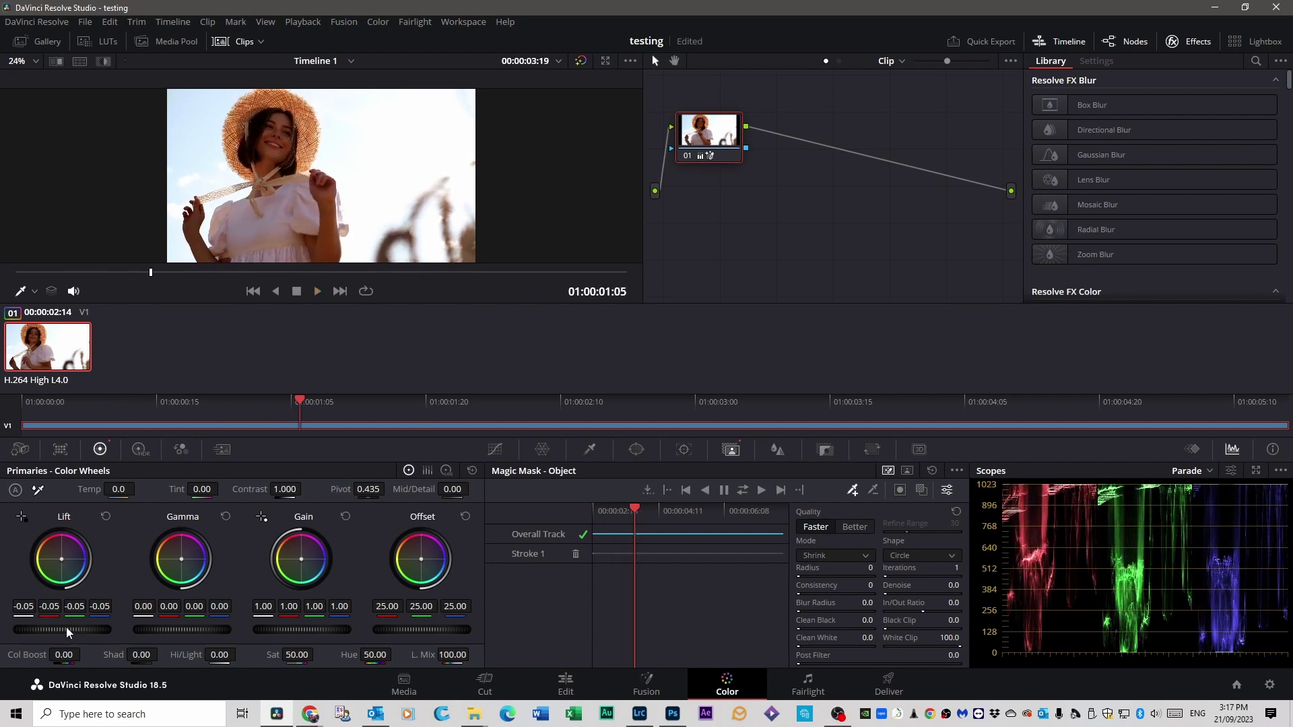
pyautogui.moveTo(54, 629); pyautogui.dragTo(66, 630)
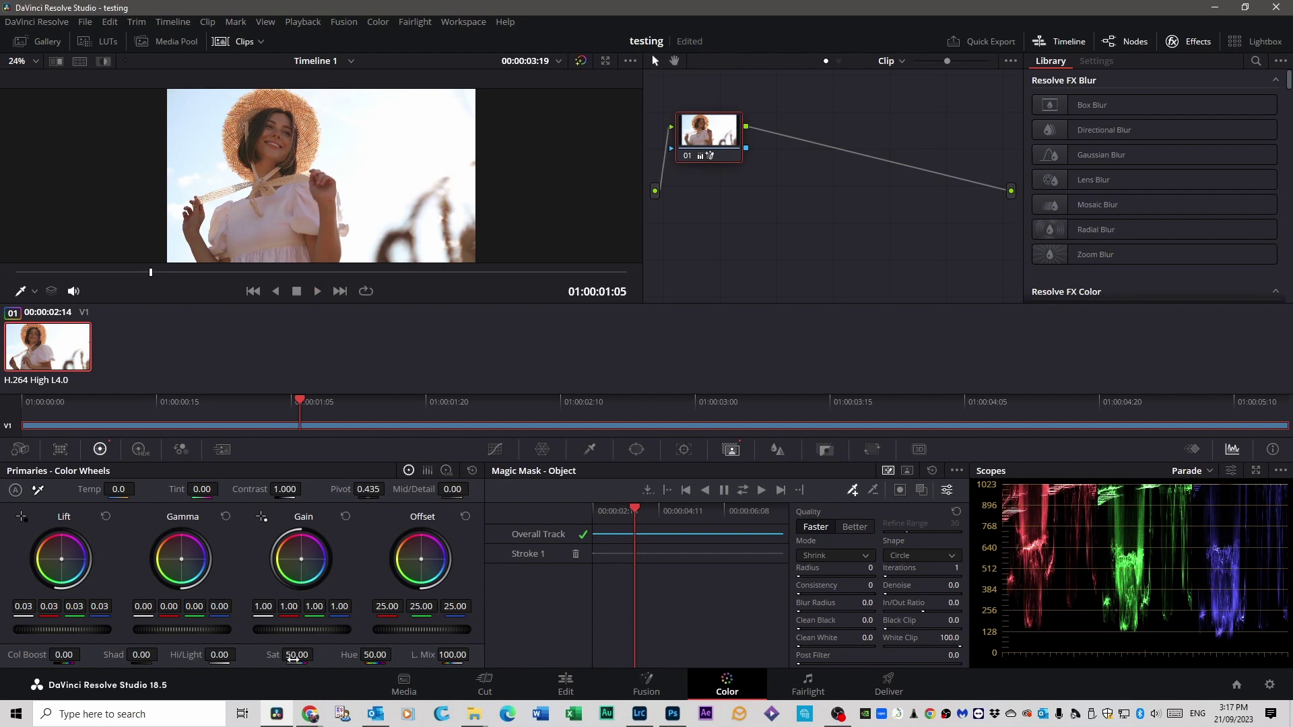
pyautogui.moveTo(318, 654); pyautogui.dragTo(301, 678)
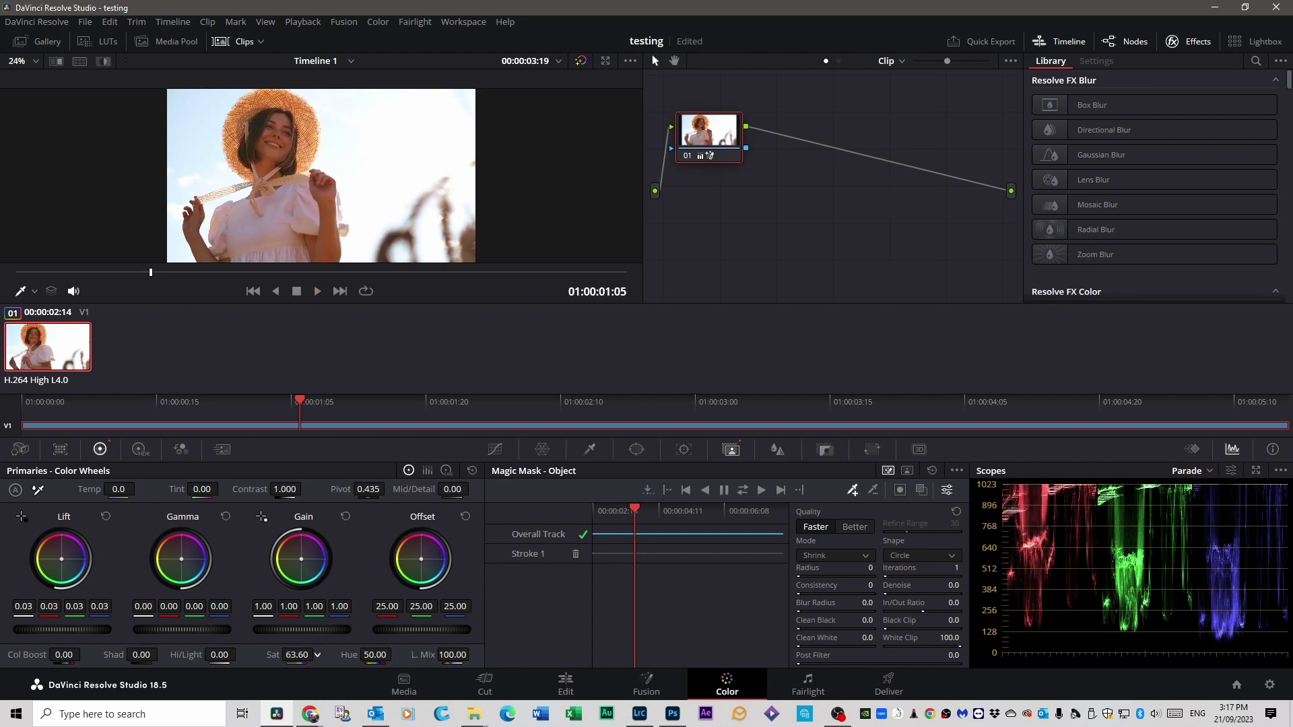
pyautogui.press('space')
pyautogui.press('space')
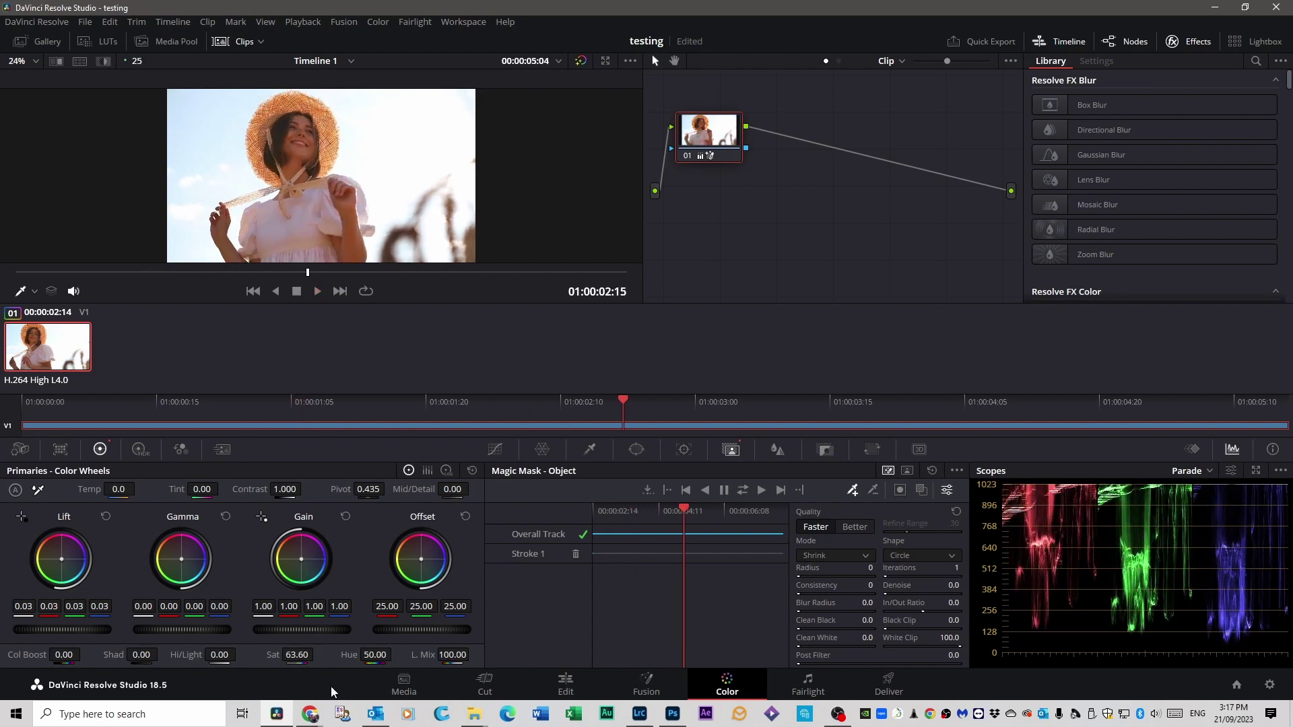
pyautogui.press('space')
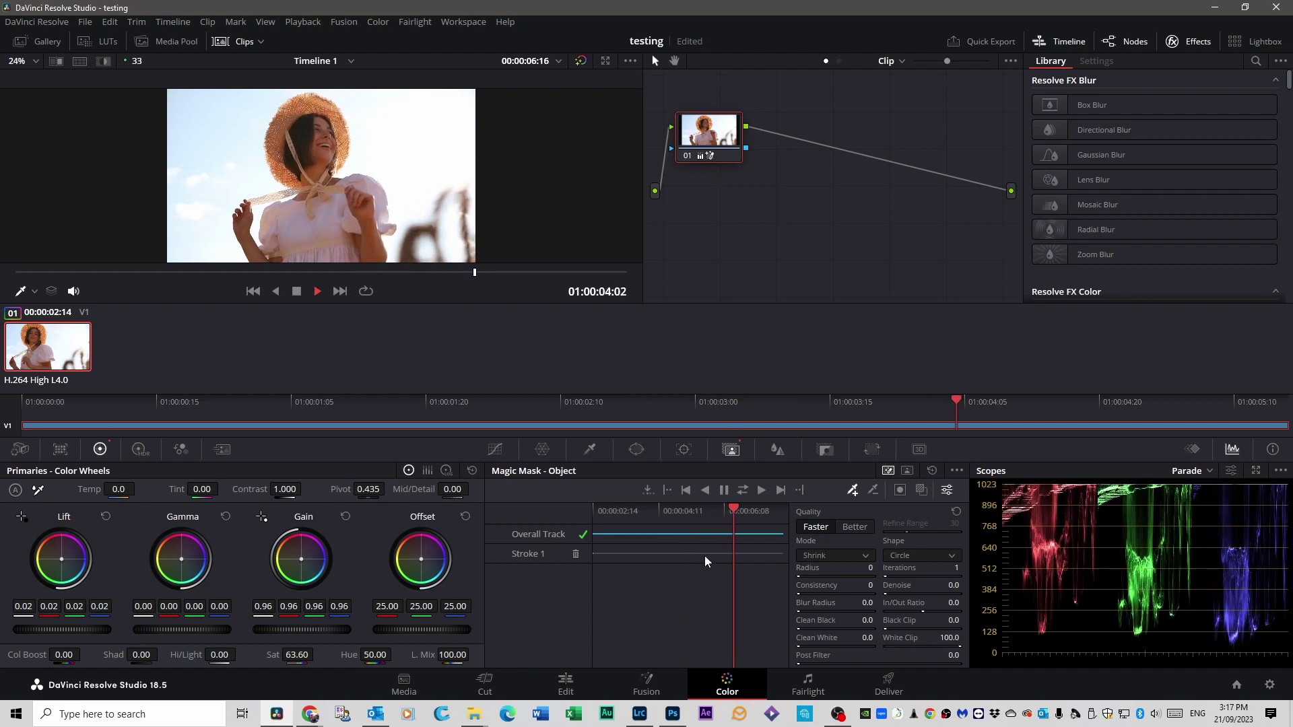
pyautogui.press('space')
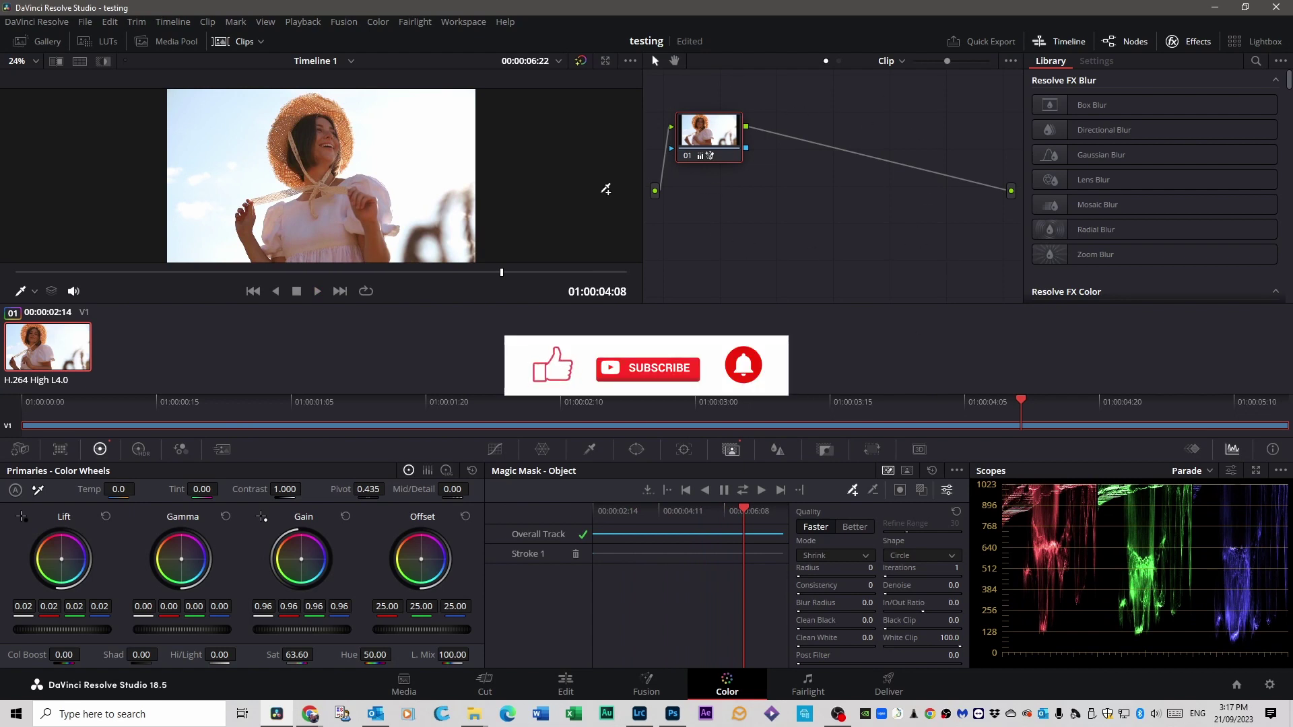
# Add an Alpha Output and connect node 01's mask to it.
pyautogui.rightClick(815, 202)
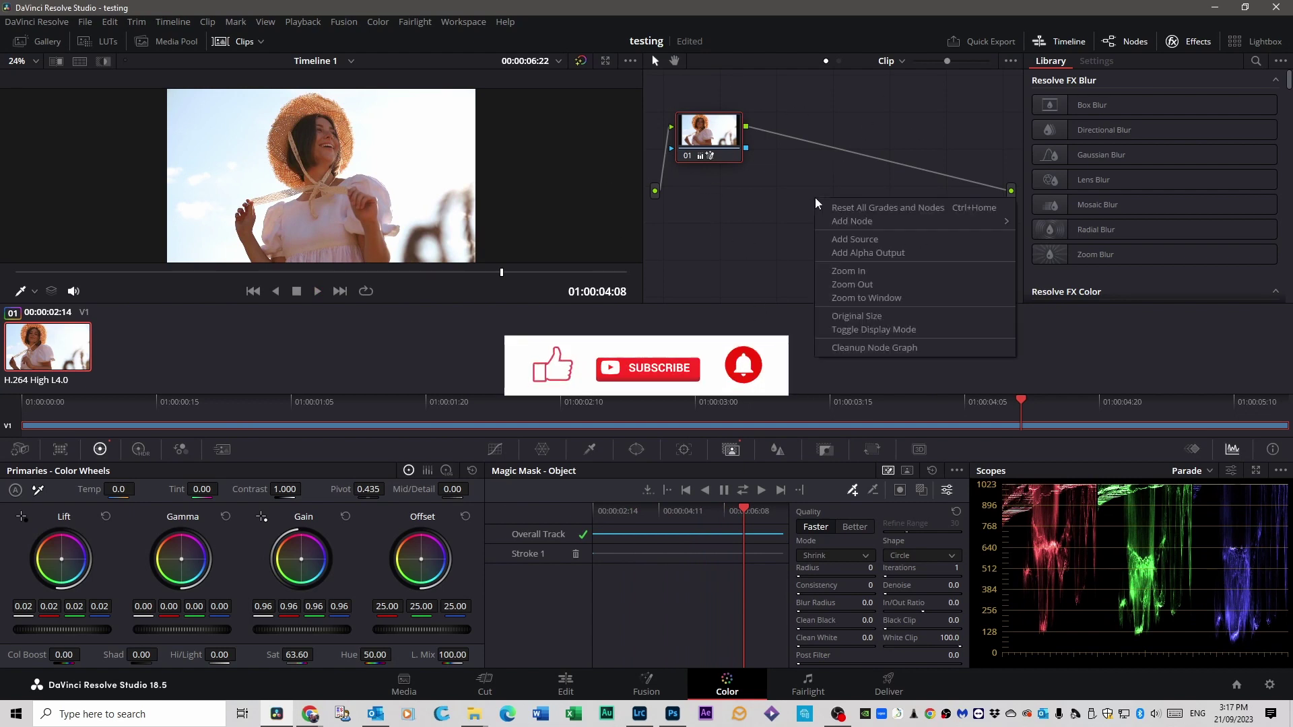
pyautogui.click(867, 254)
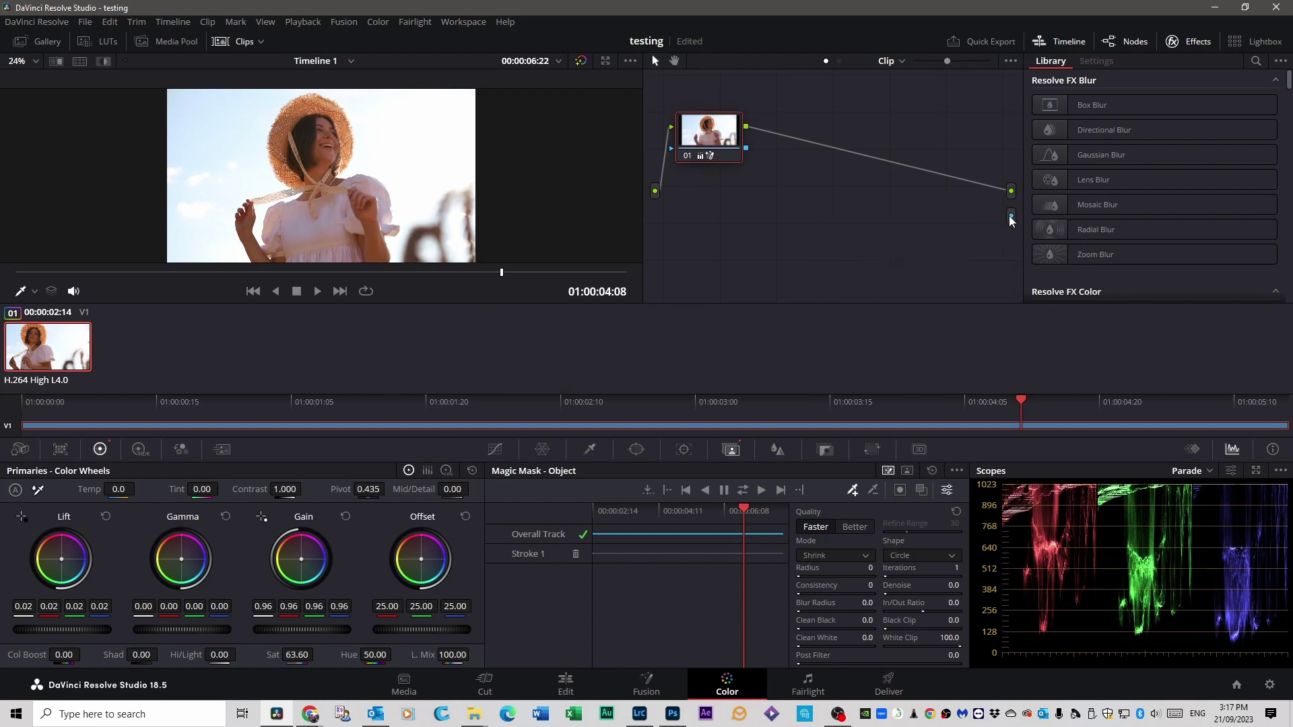
pyautogui.moveTo(1010, 220); pyautogui.dragTo(747, 150)
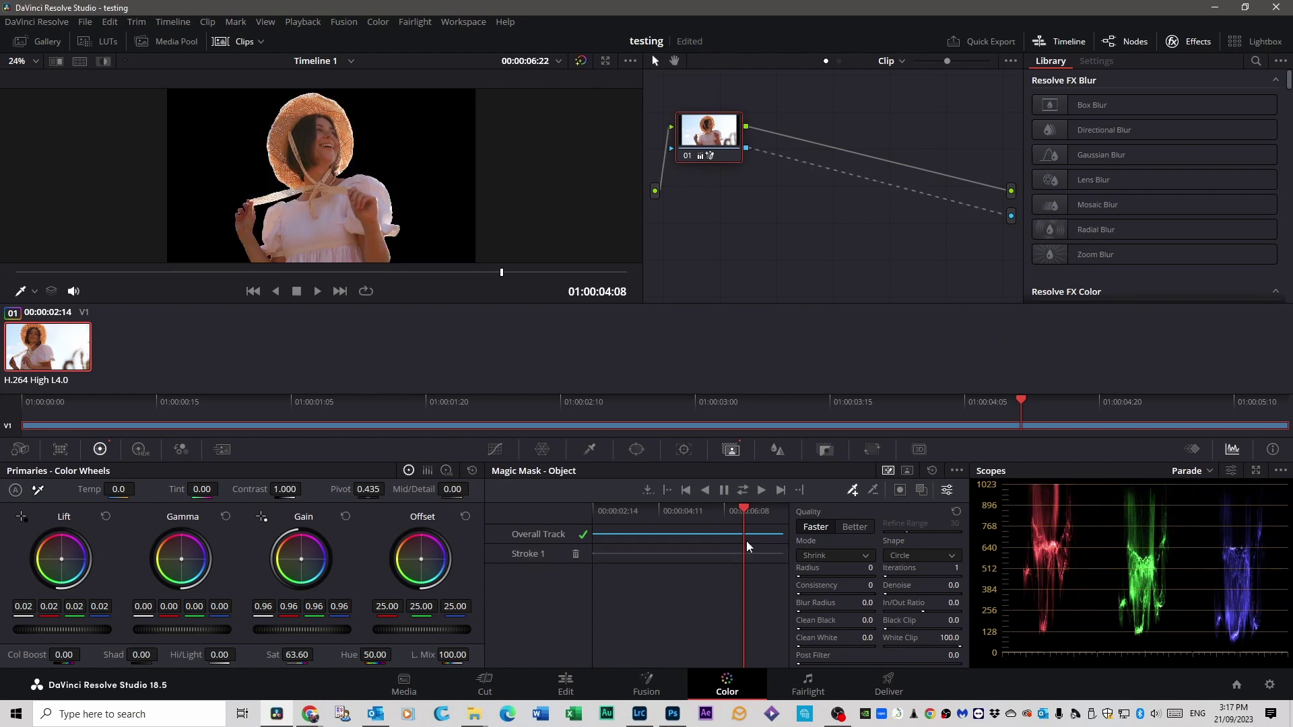
# Play the masked clip from the start to check the woman is isolated.
pyautogui.moveTo(742, 508); pyautogui.dragTo(591, 518)
pyautogui.press('space')
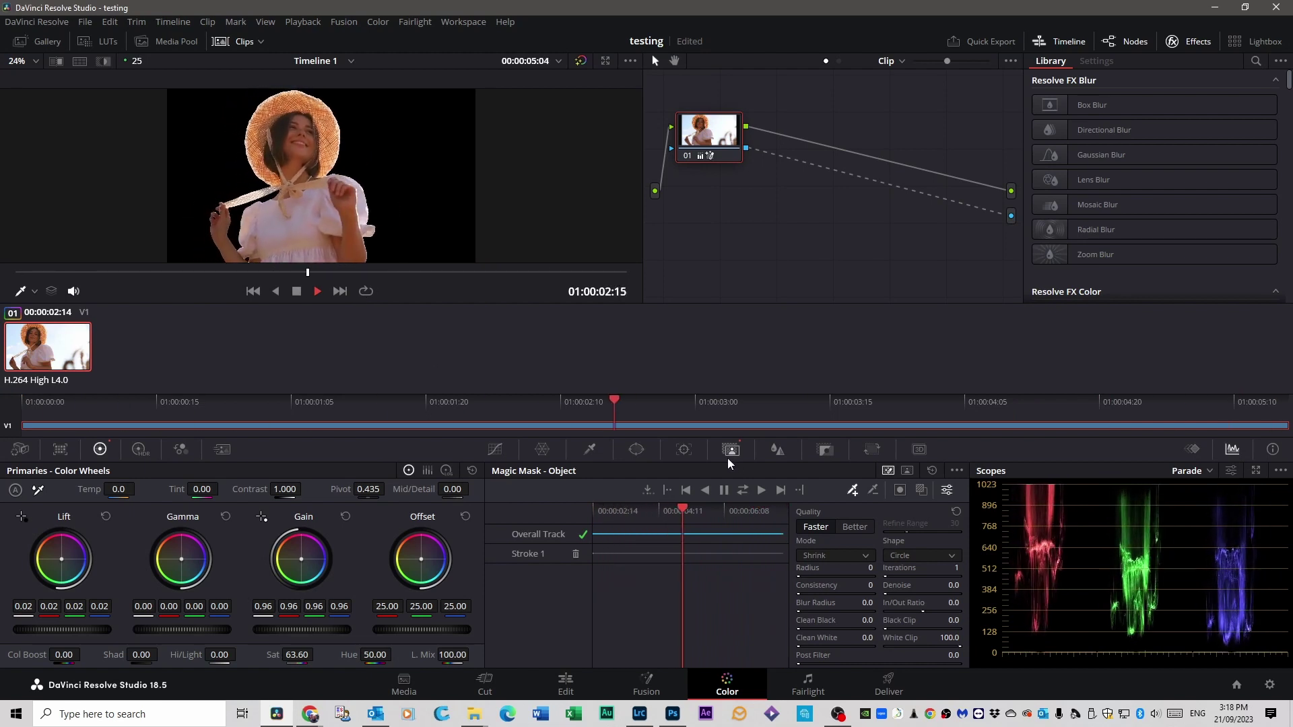
pyautogui.press('space')
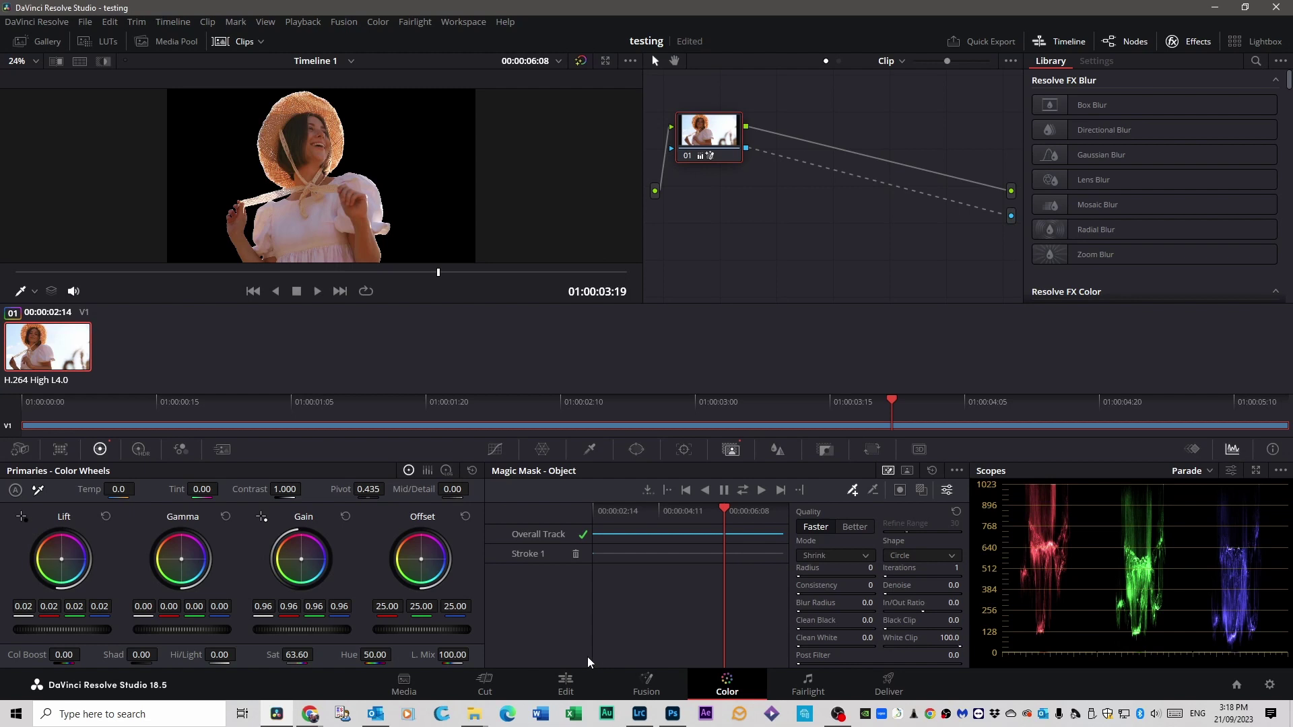
# On the Edit page, import White back.jpg under the woman clip, trimmed to match.
pyautogui.click(565, 684)
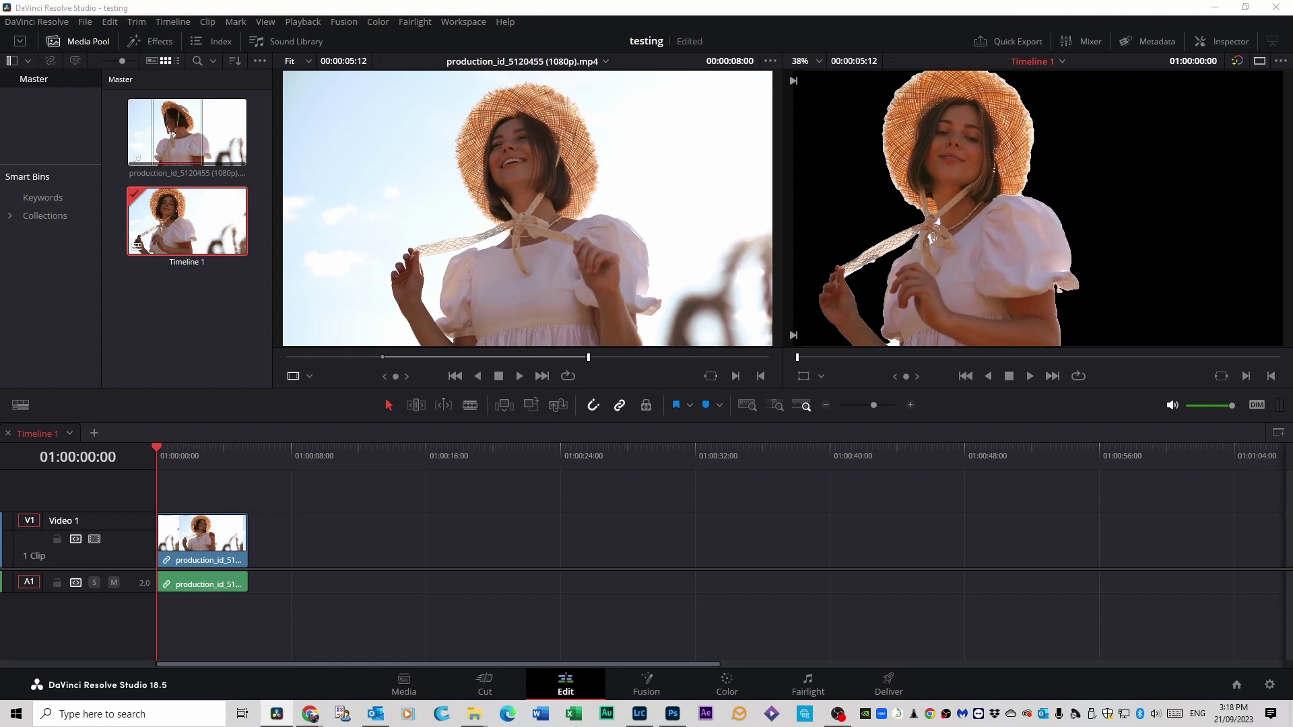
pyautogui.moveTo(519, 245); pyautogui.dragTo(247, 533)
pyautogui.press('space')
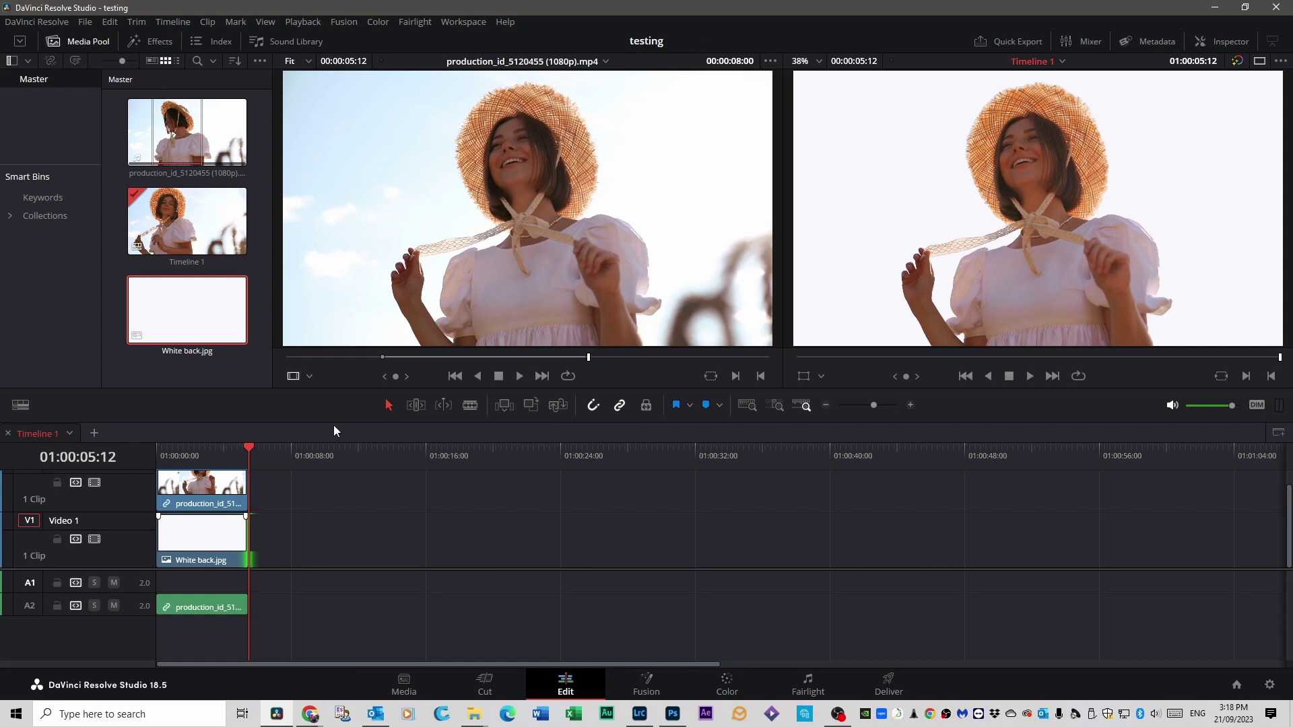
# Drag the basic Text title from Toolbox > Titles onto the timeline and select it.
pyautogui.click(160, 43)
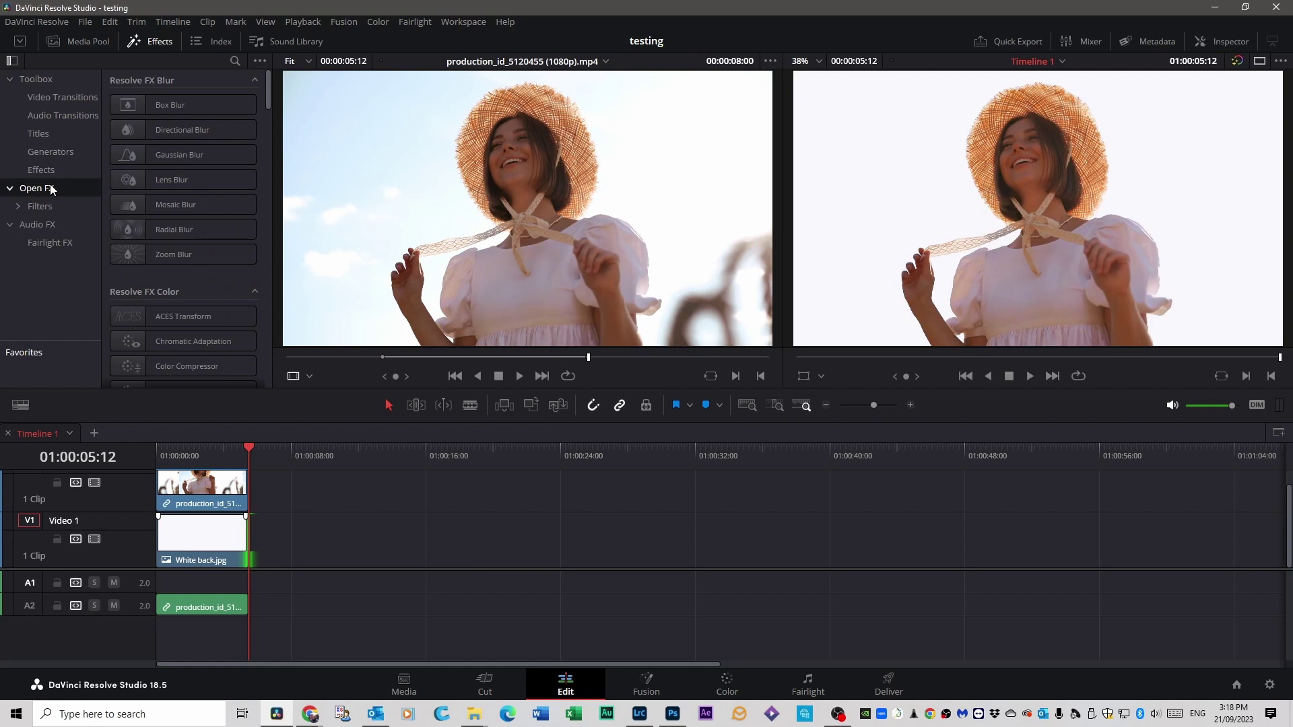
pyautogui.click(34, 134)
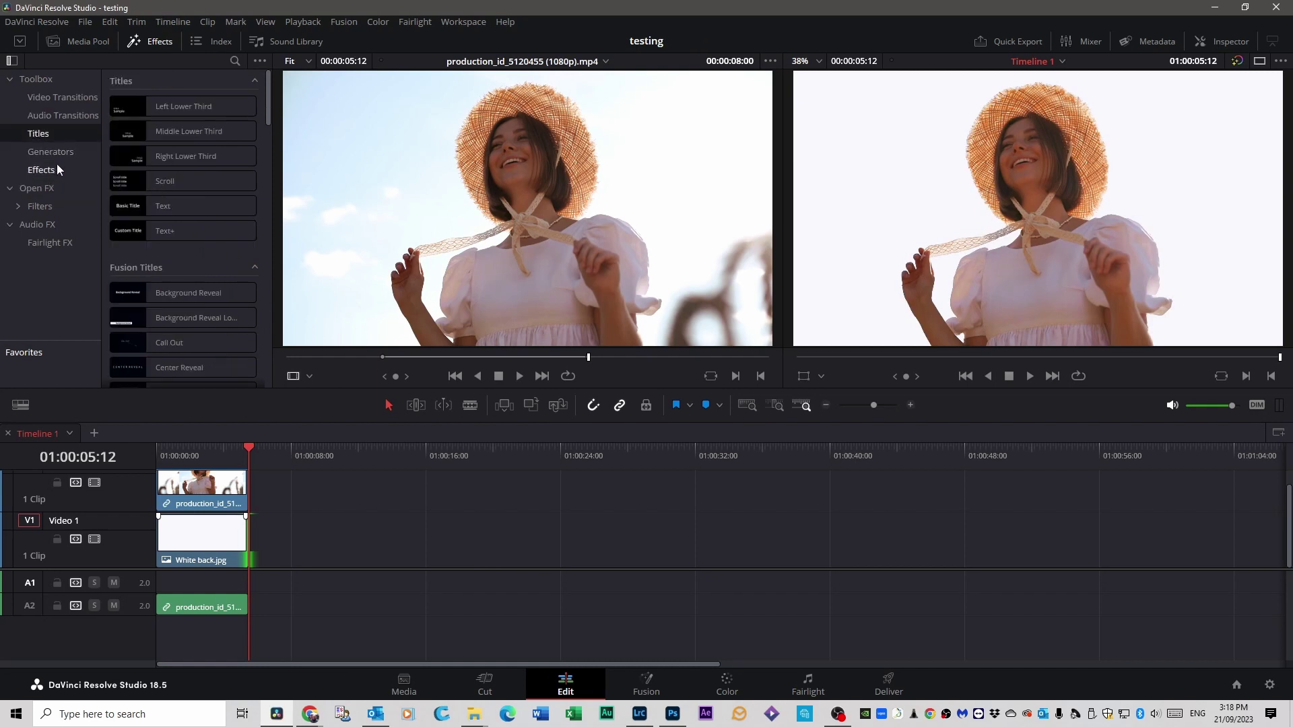
pyautogui.click(167, 208)
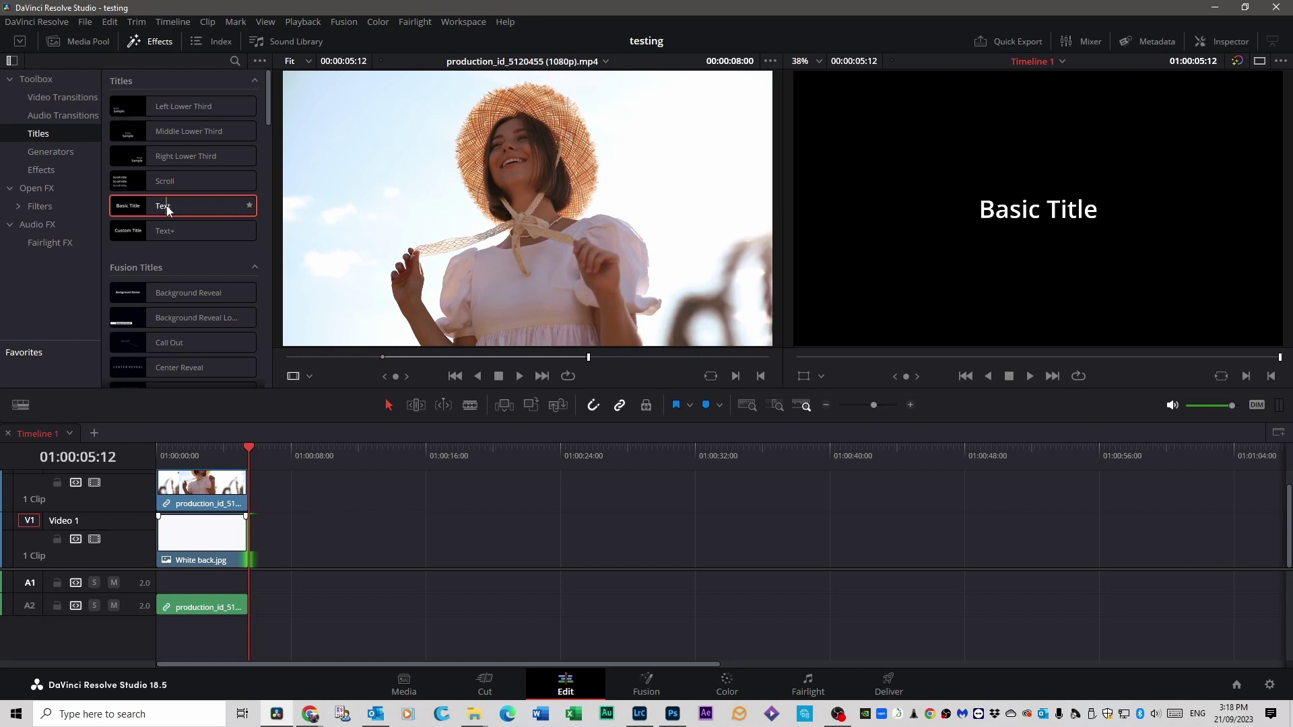
pyautogui.moveTo(185, 213); pyautogui.dragTo(305, 535)
pyautogui.moveTo(250, 453); pyautogui.dragTo(301, 452)
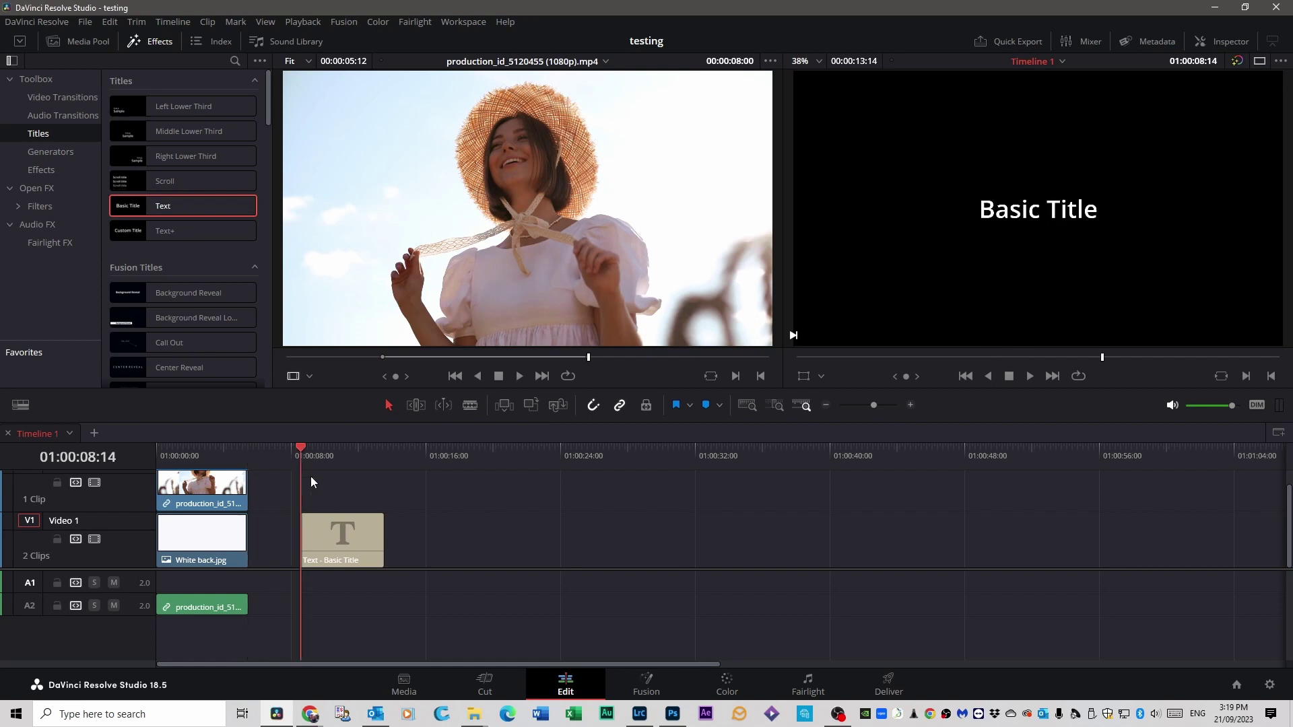
pyautogui.click(327, 535)
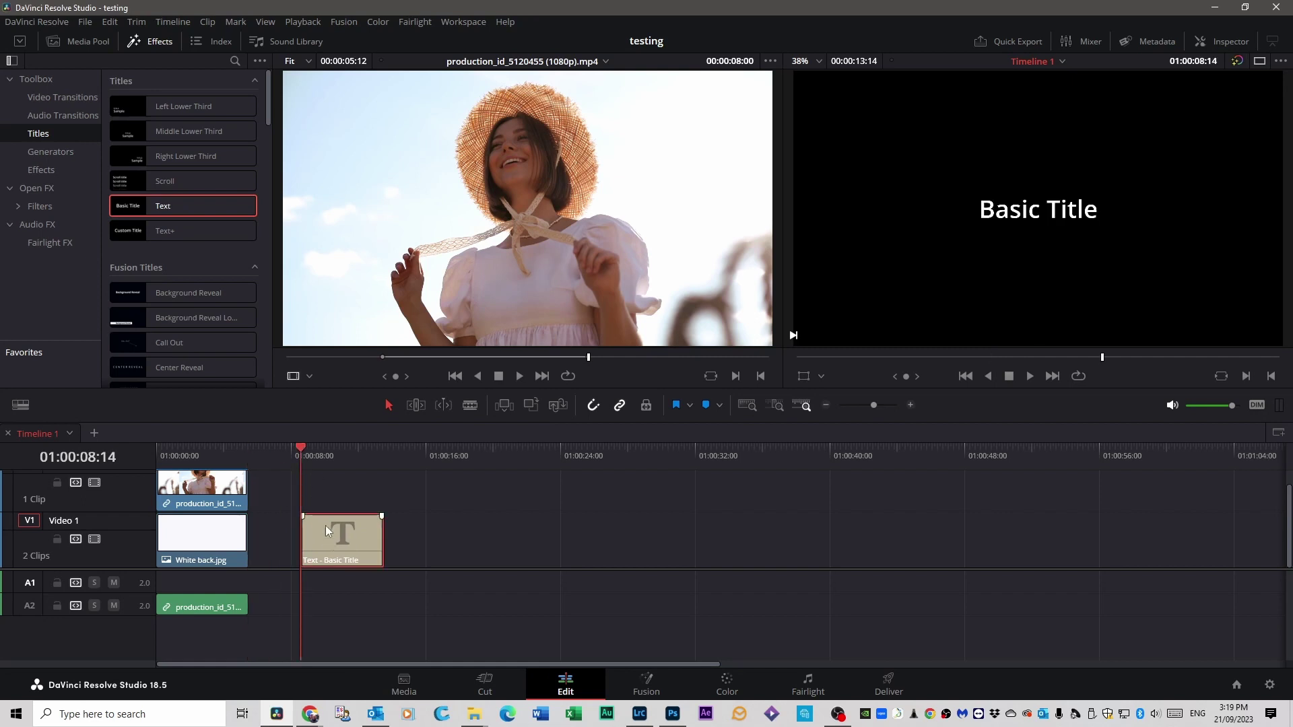
# Replace the title's text with NICE HAT in the Inspector.
pyautogui.click(1226, 45)
pyautogui.click(1089, 173)
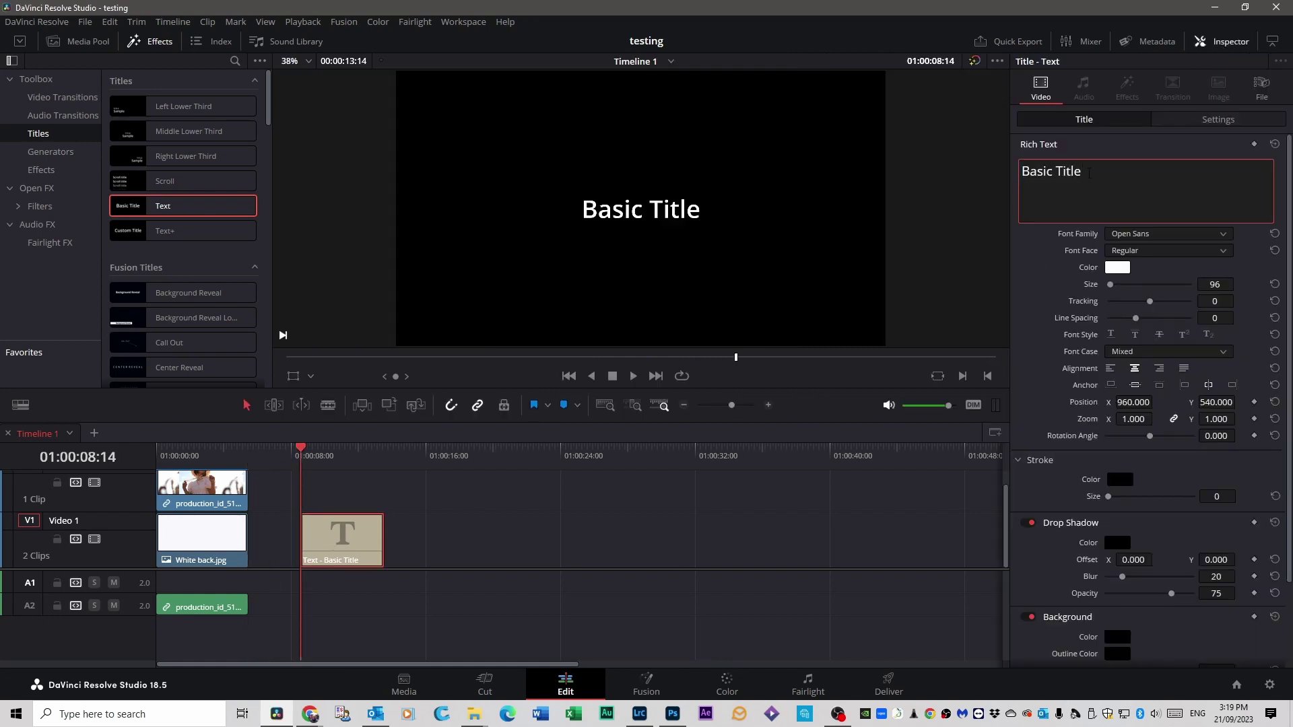
pyautogui.hotkey('ctrl', 'a')
pyautogui.write('NICE')
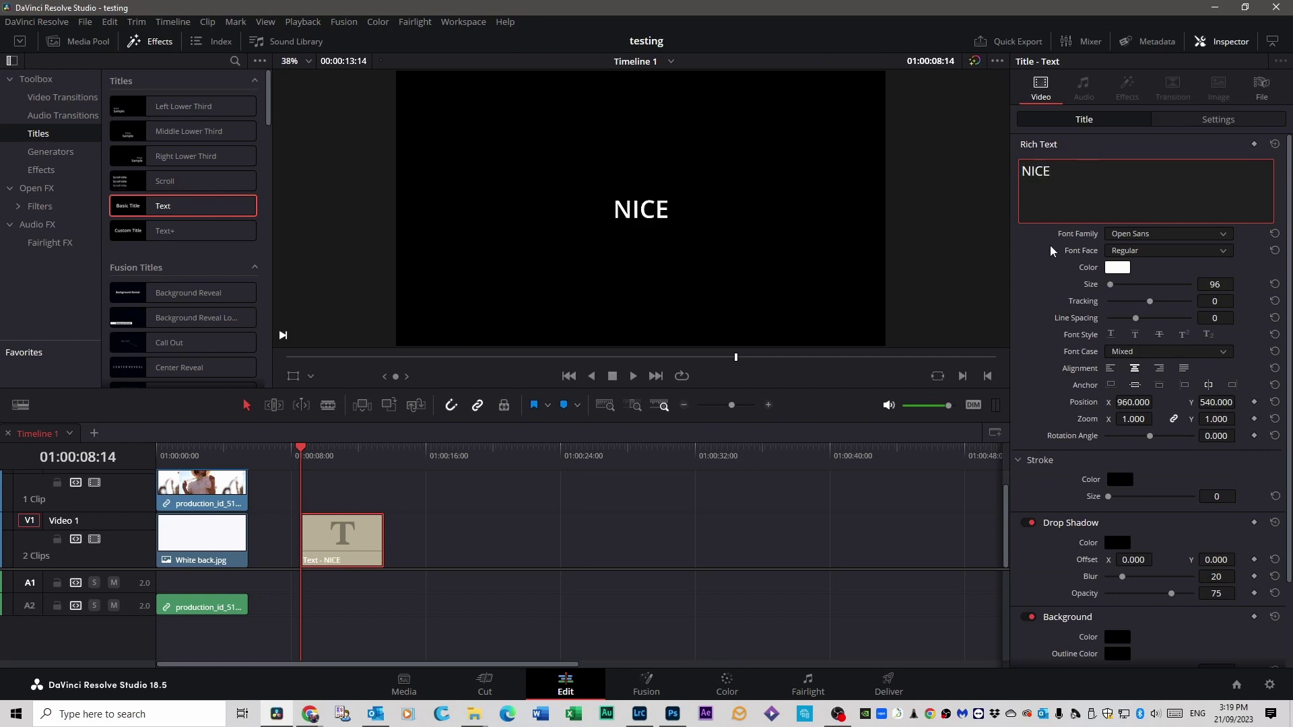
pyautogui.write(' HAT')
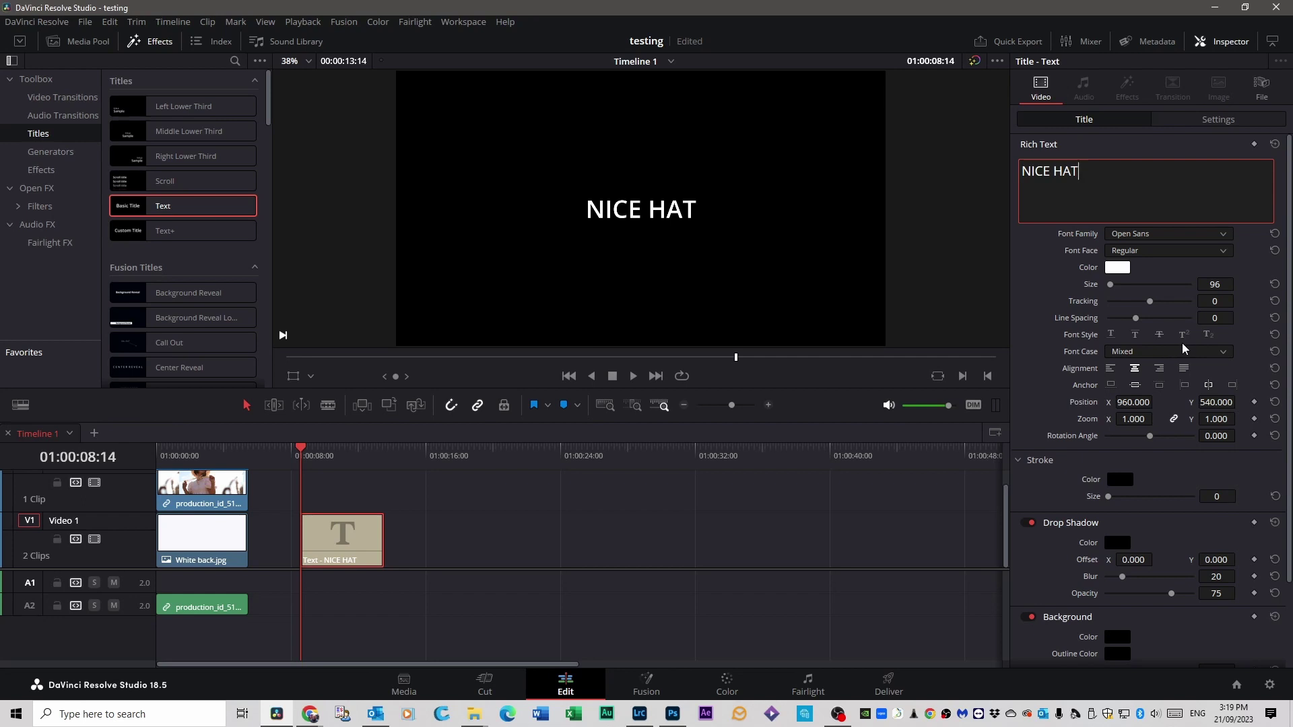
# Style NICE HAT purple #55557f in Montserrat ExtraBold at size 367.
pyautogui.click(1112, 270)
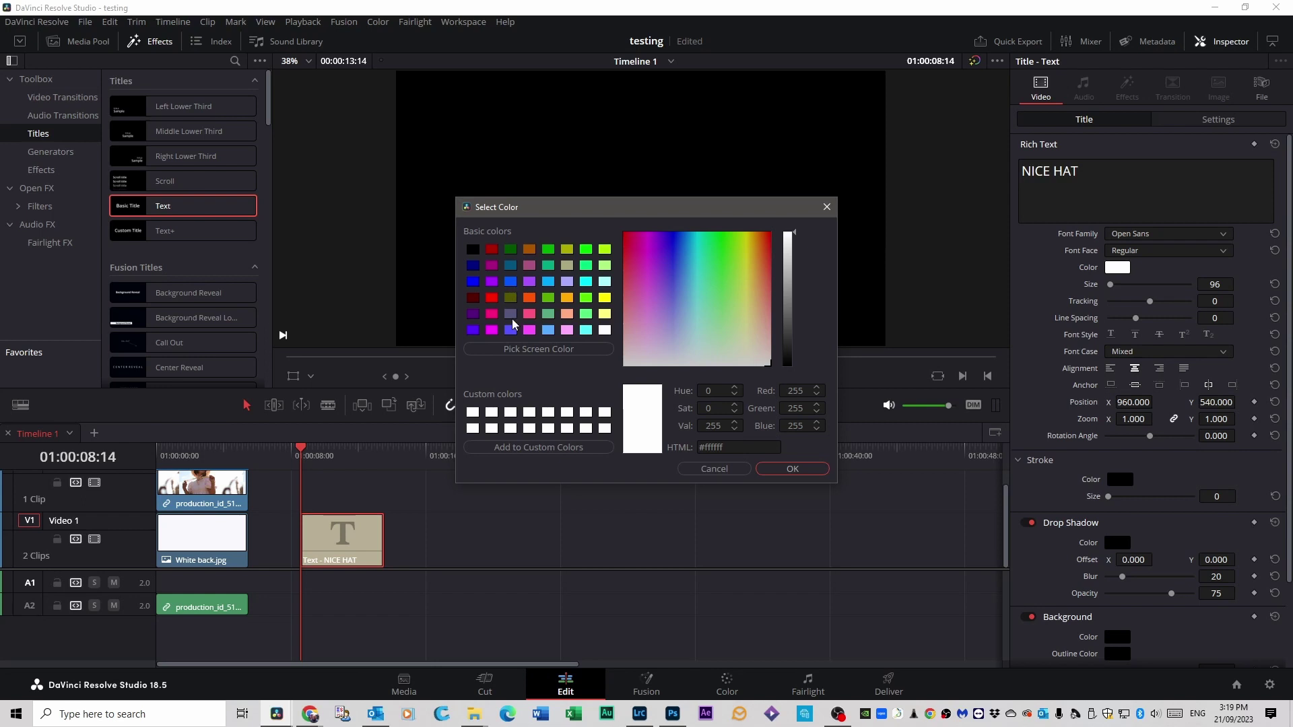
pyautogui.click(511, 314)
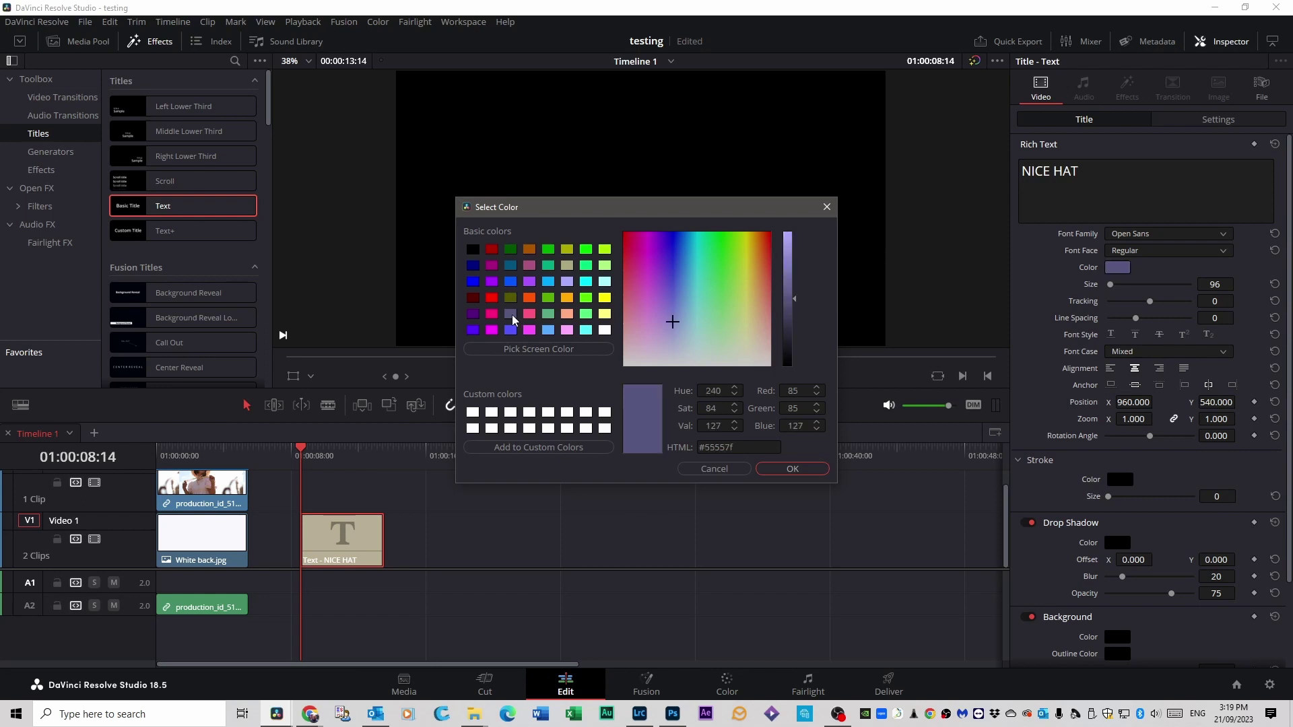
pyautogui.click(793, 470)
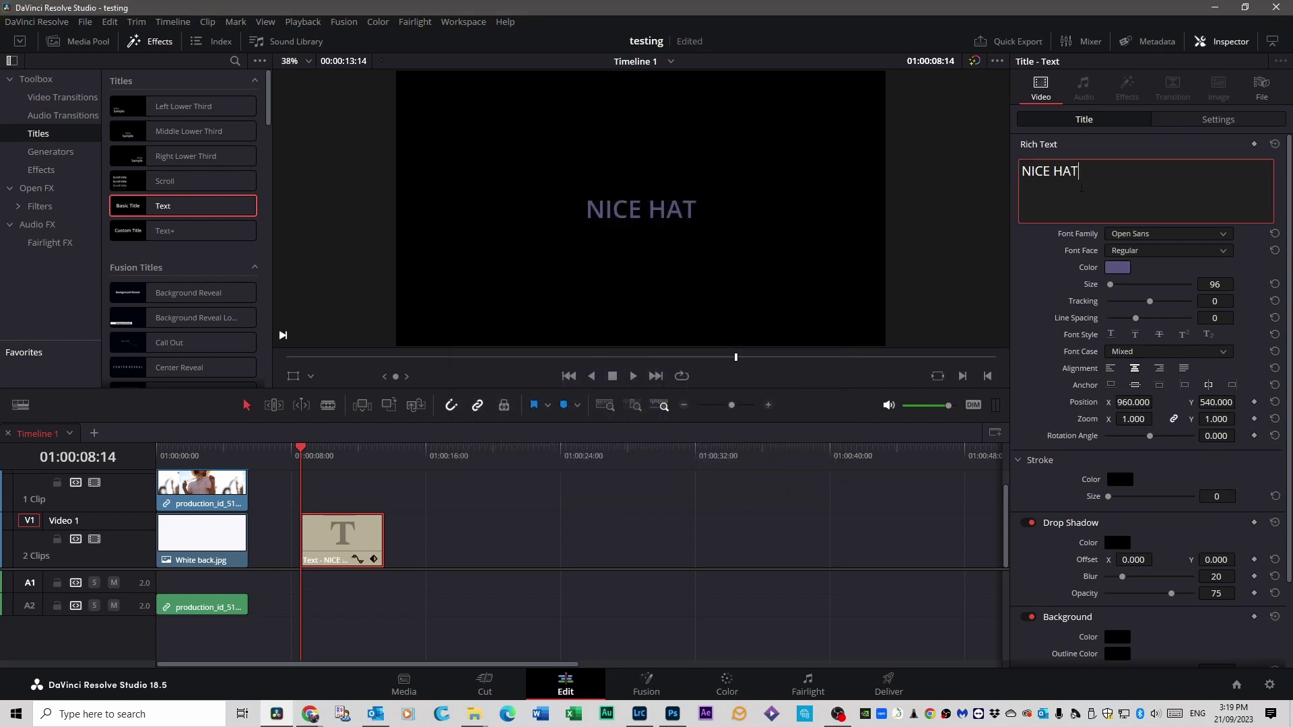
pyautogui.moveTo(1083, 173); pyautogui.dragTo(1015, 173)
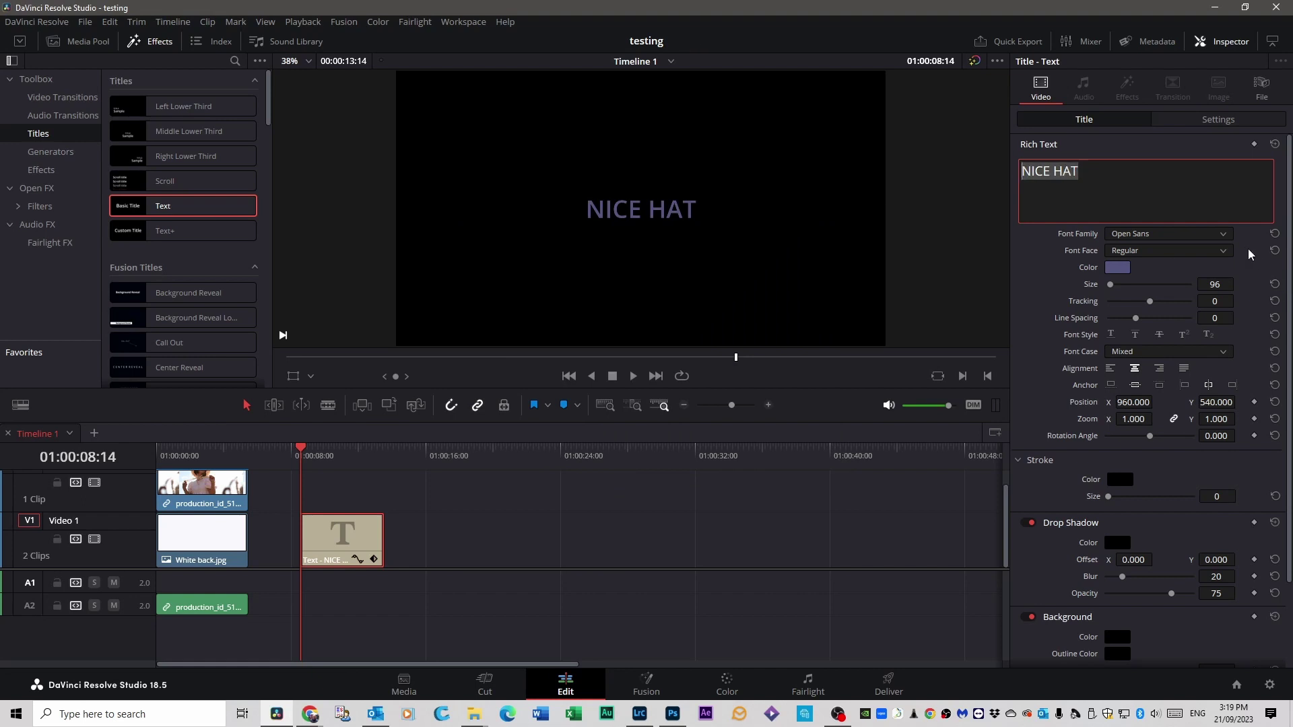
pyautogui.click(1224, 235)
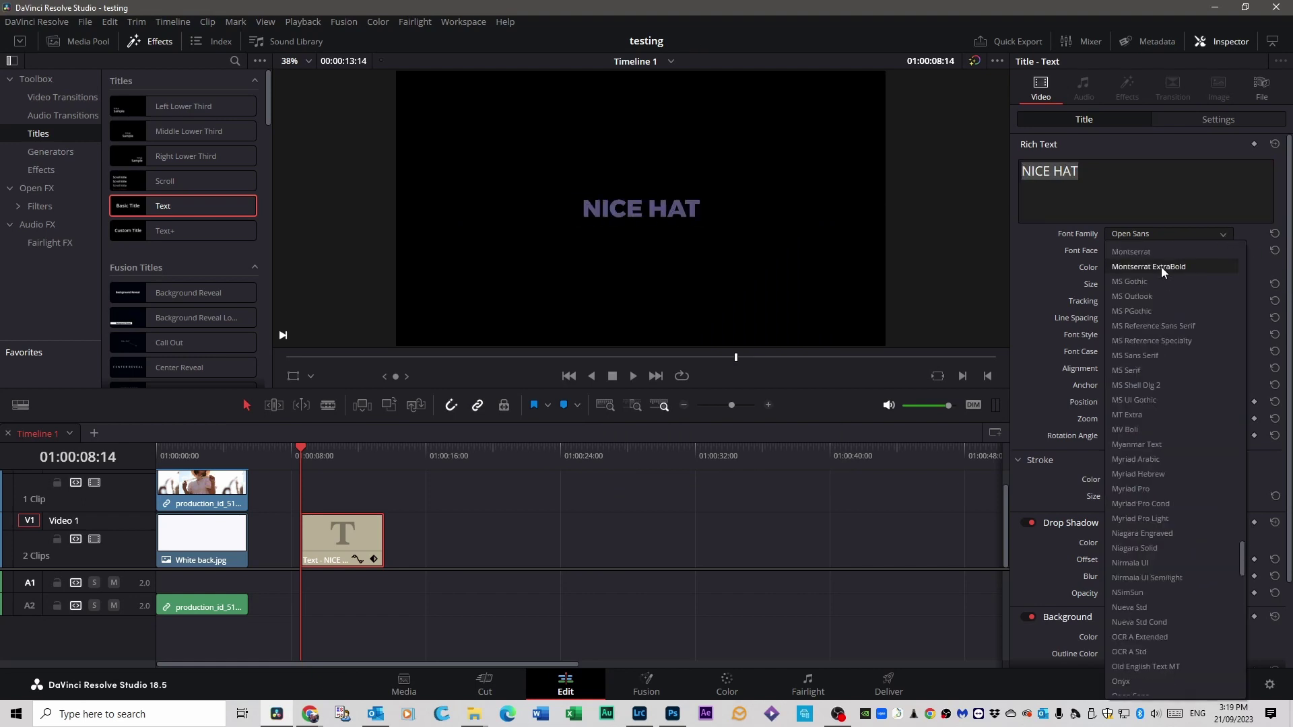
pyautogui.click(1161, 267)
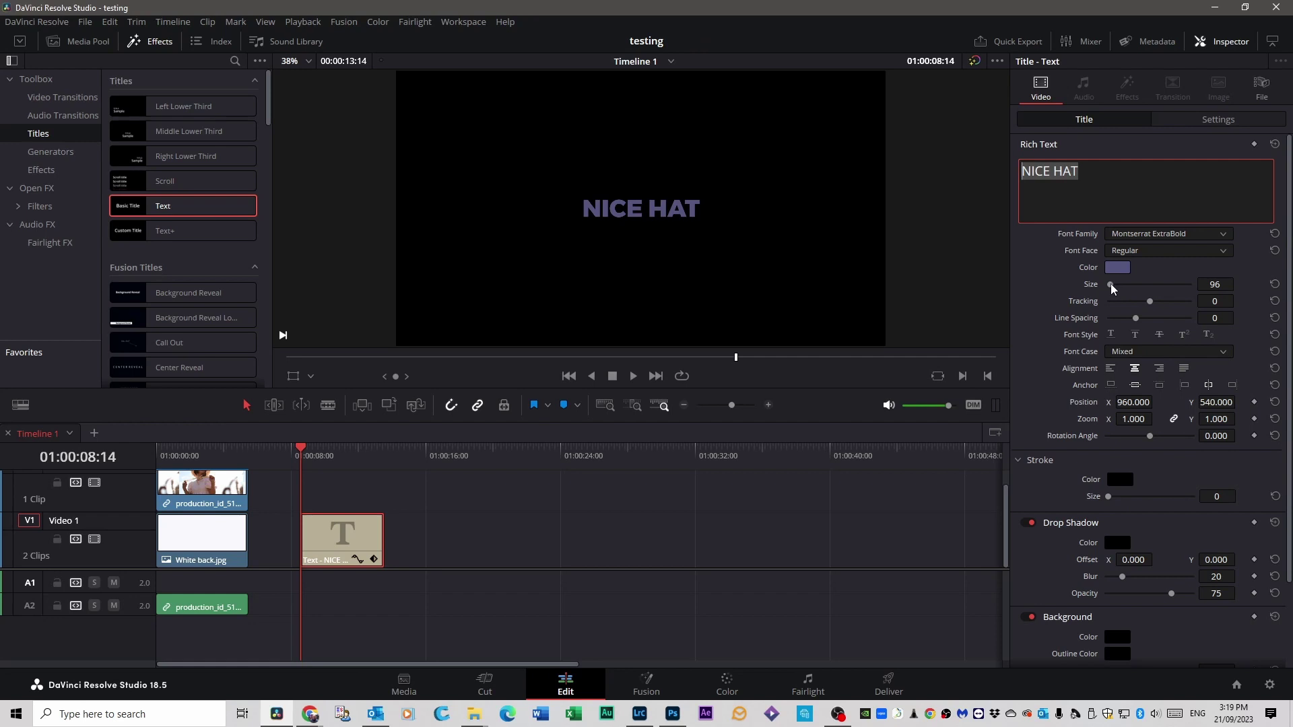
pyautogui.moveTo(1111, 285); pyautogui.dragTo(1116, 285)
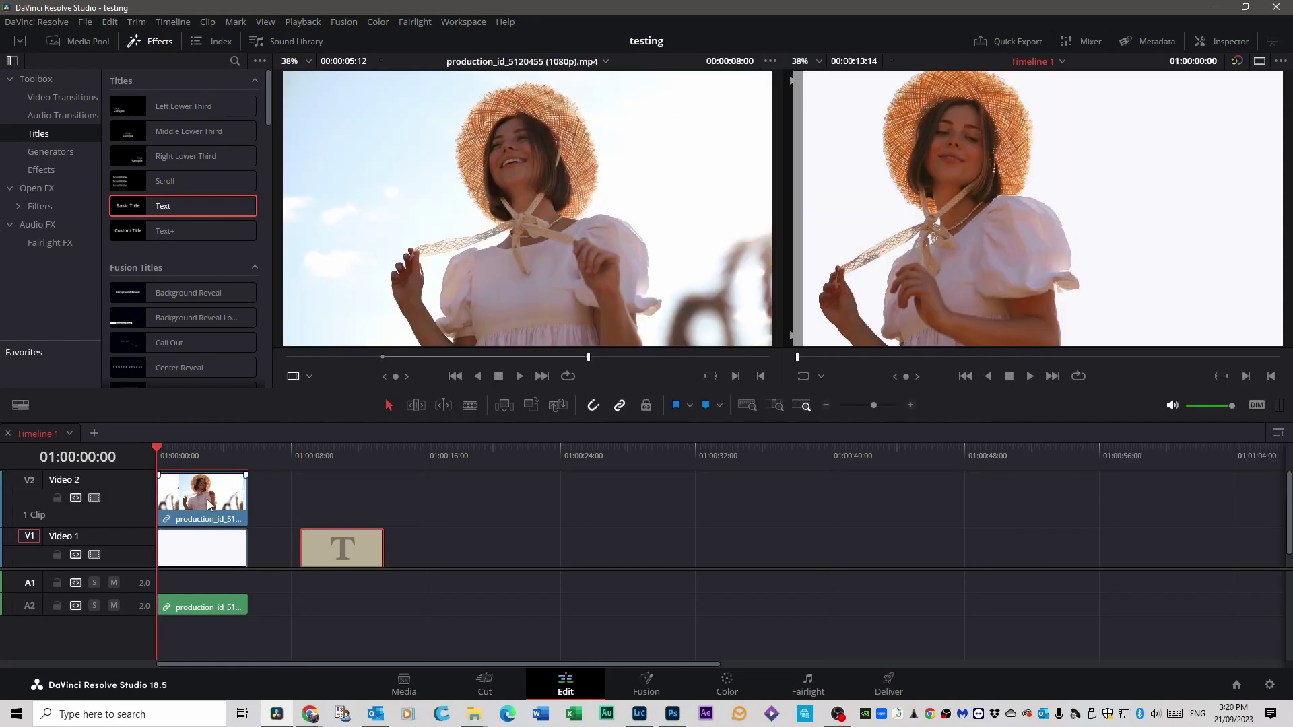
# Restack the timeline with NICE HAT on V2 and the woman clip on V3.
pyautogui.moveTo(212, 508); pyautogui.dragTo(475, 512)
pyautogui.moveTo(341, 542); pyautogui.dragTo(243, 512)
pyautogui.moveTo(446, 498); pyautogui.dragTo(196, 461)
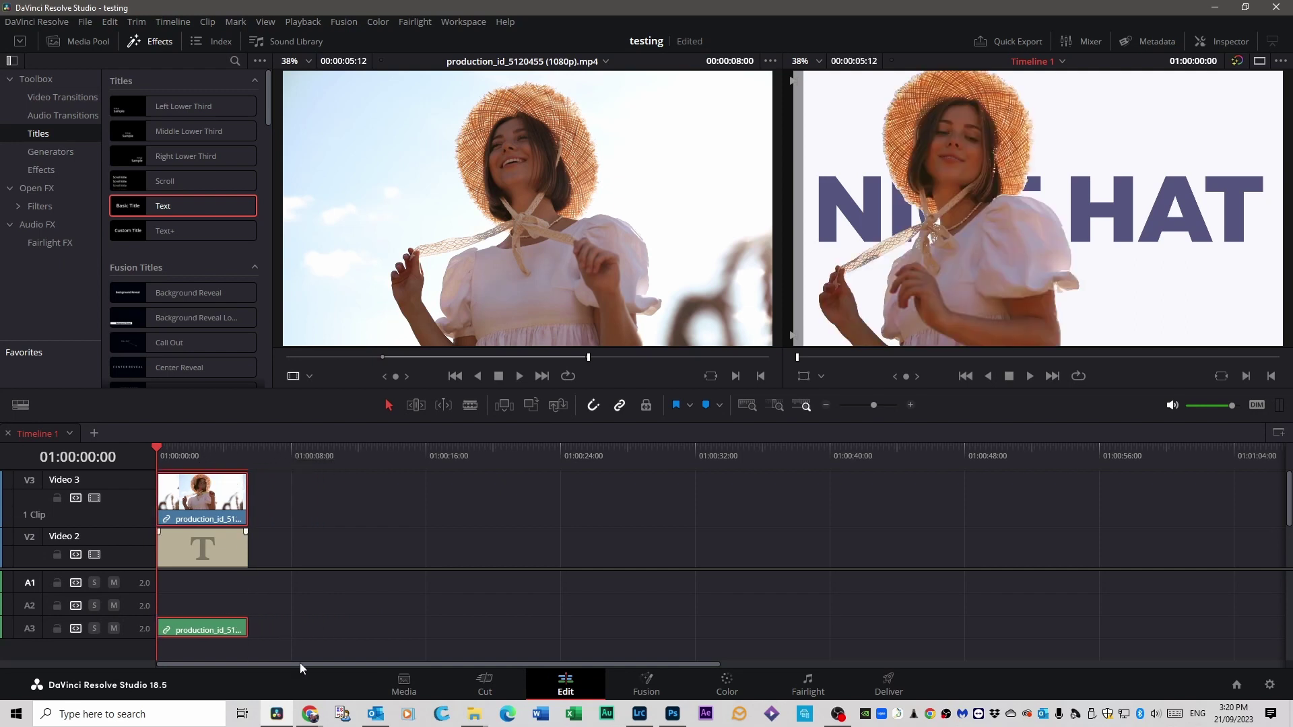
# Play the composite, return to the start, and show the NICE HAT clip's Inspector.
pyautogui.press('space')
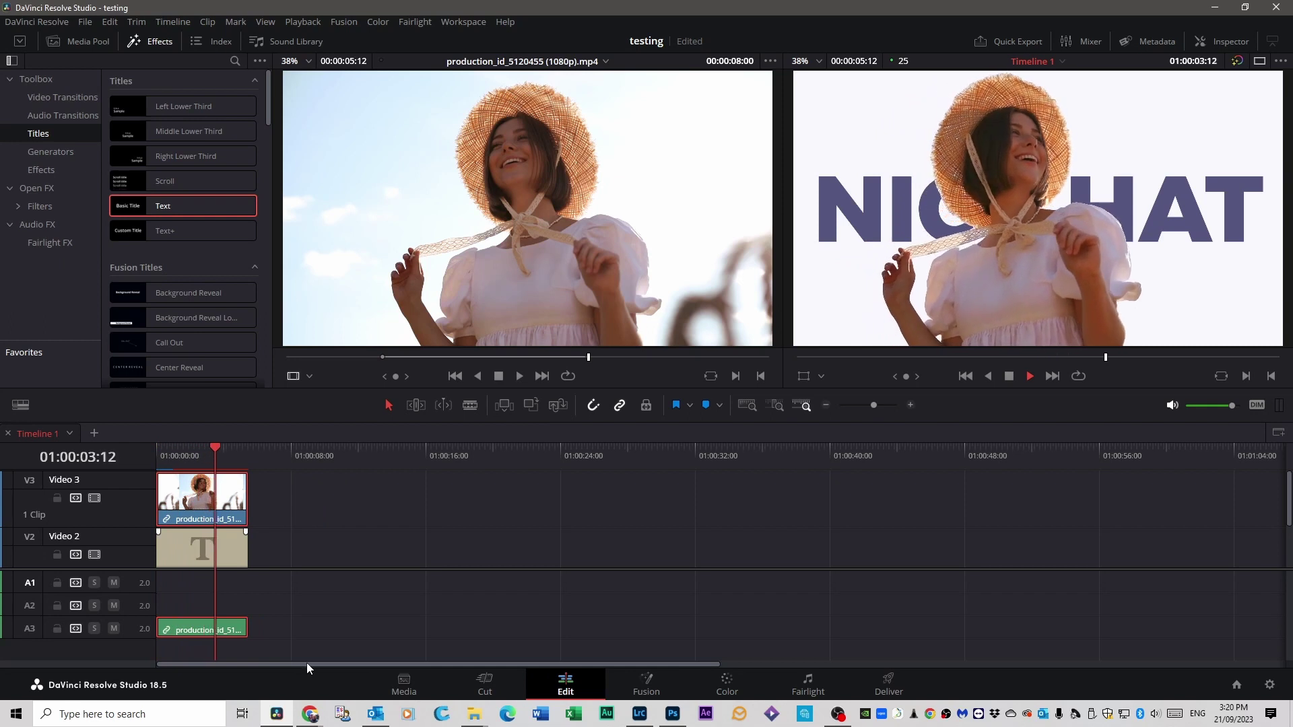
pyautogui.moveTo(217, 447); pyautogui.dragTo(151, 443)
pyautogui.click(187, 549)
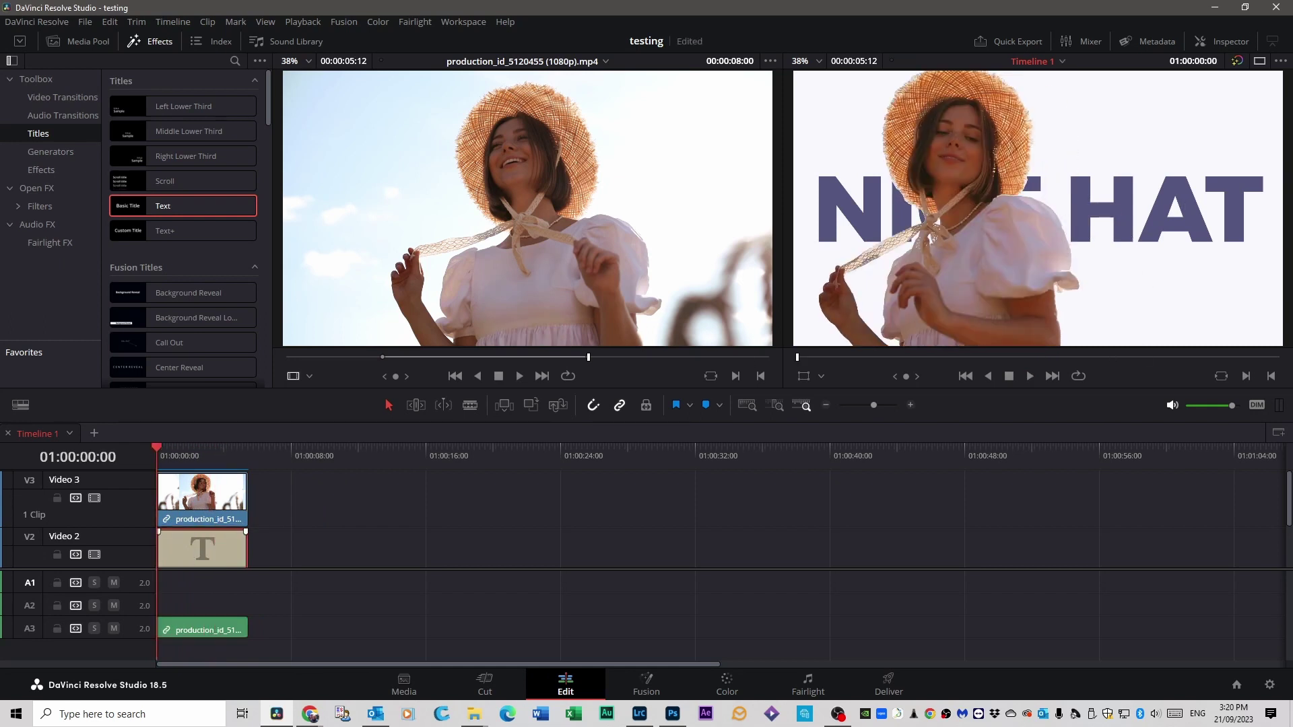
pyautogui.click(1224, 41)
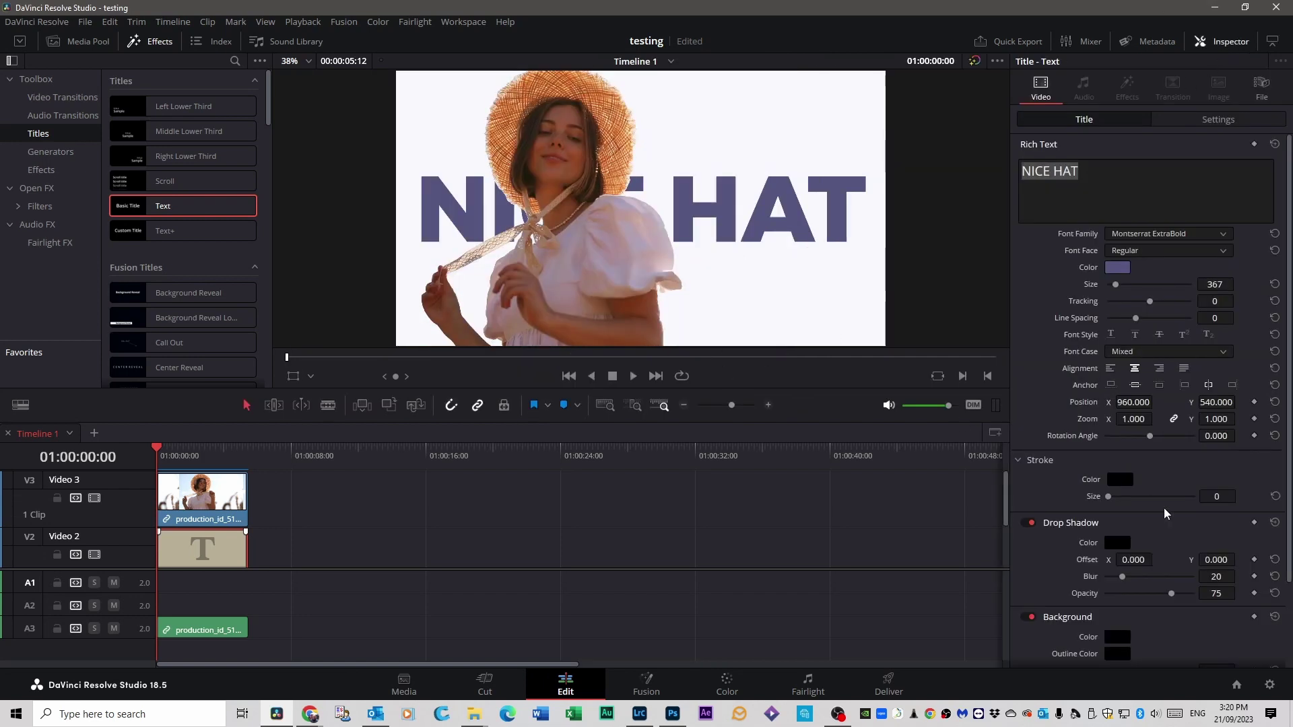
# Zoom NICE HAT to 1.710 and keyframe Position X from 2618 to 192.
pyautogui.moveTo(1128, 402); pyautogui.dragTo(1156, 402)
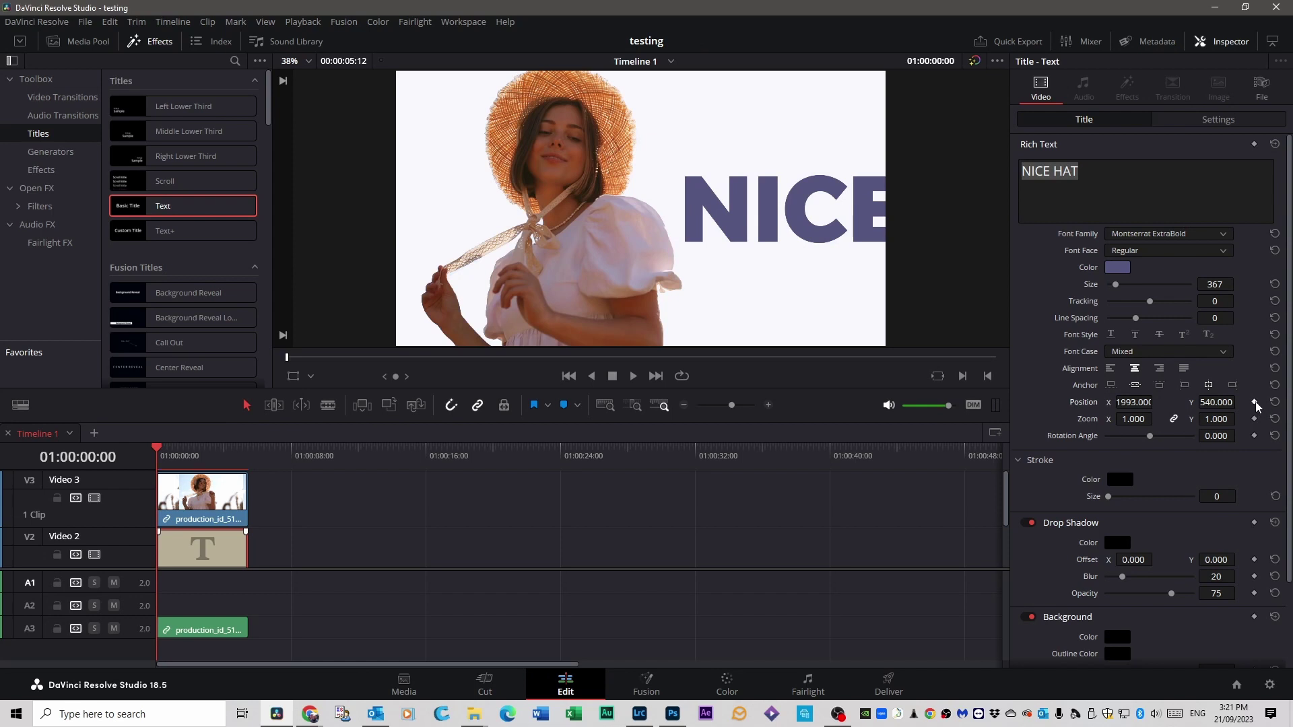
pyautogui.moveTo(1126, 419); pyautogui.dragTo(1156, 419)
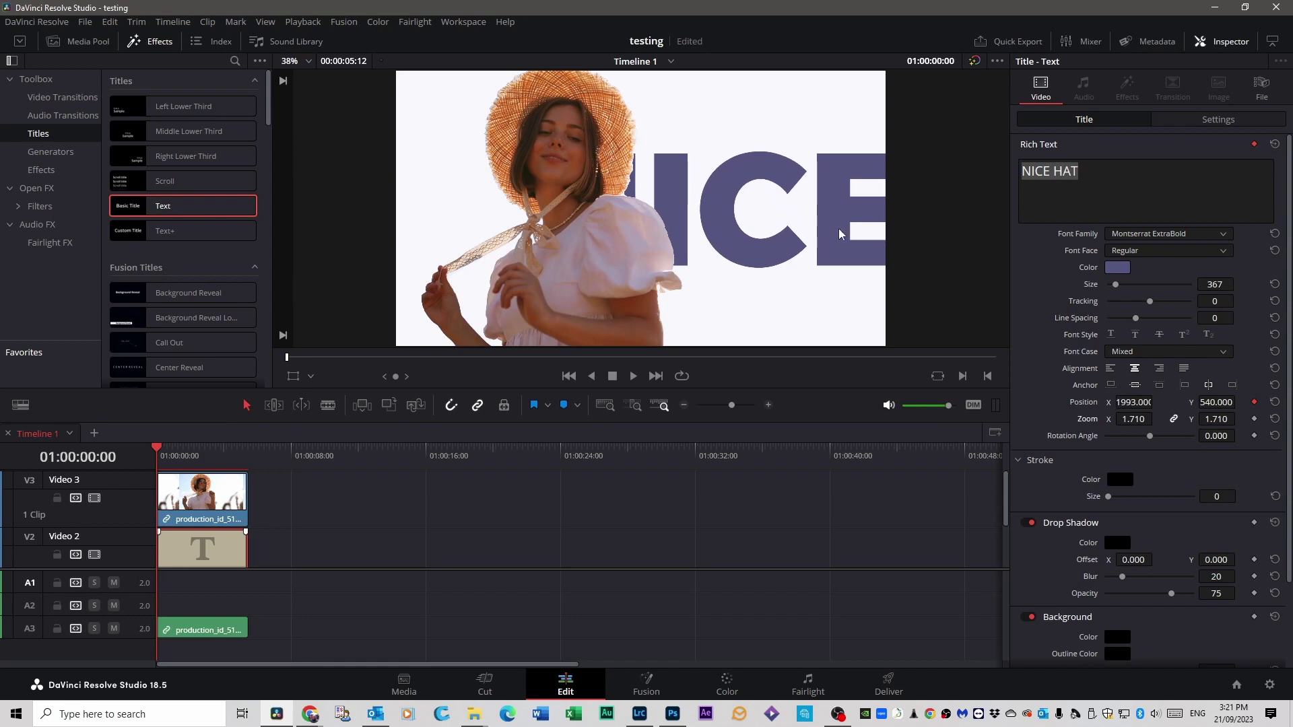
pyautogui.moveTo(839, 233); pyautogui.dragTo(883, 230)
pyautogui.press('space')
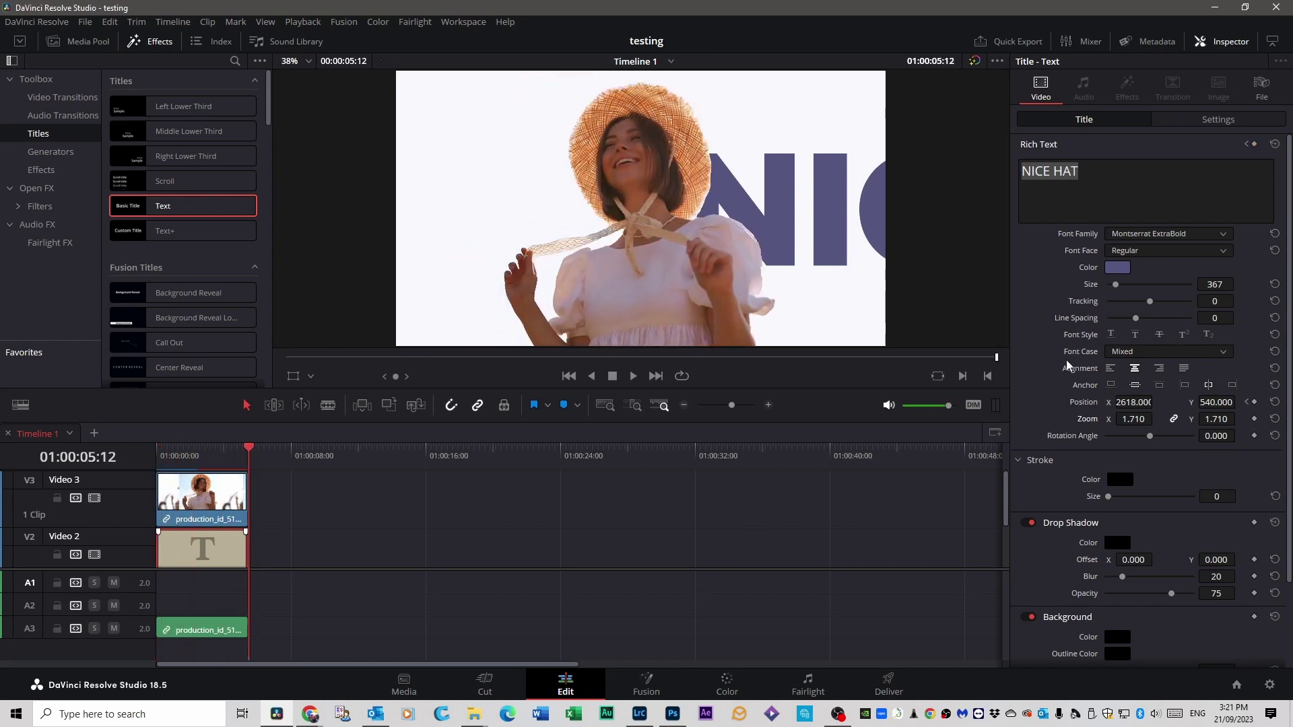
pyautogui.moveTo(853, 247); pyautogui.dragTo(243, 224)
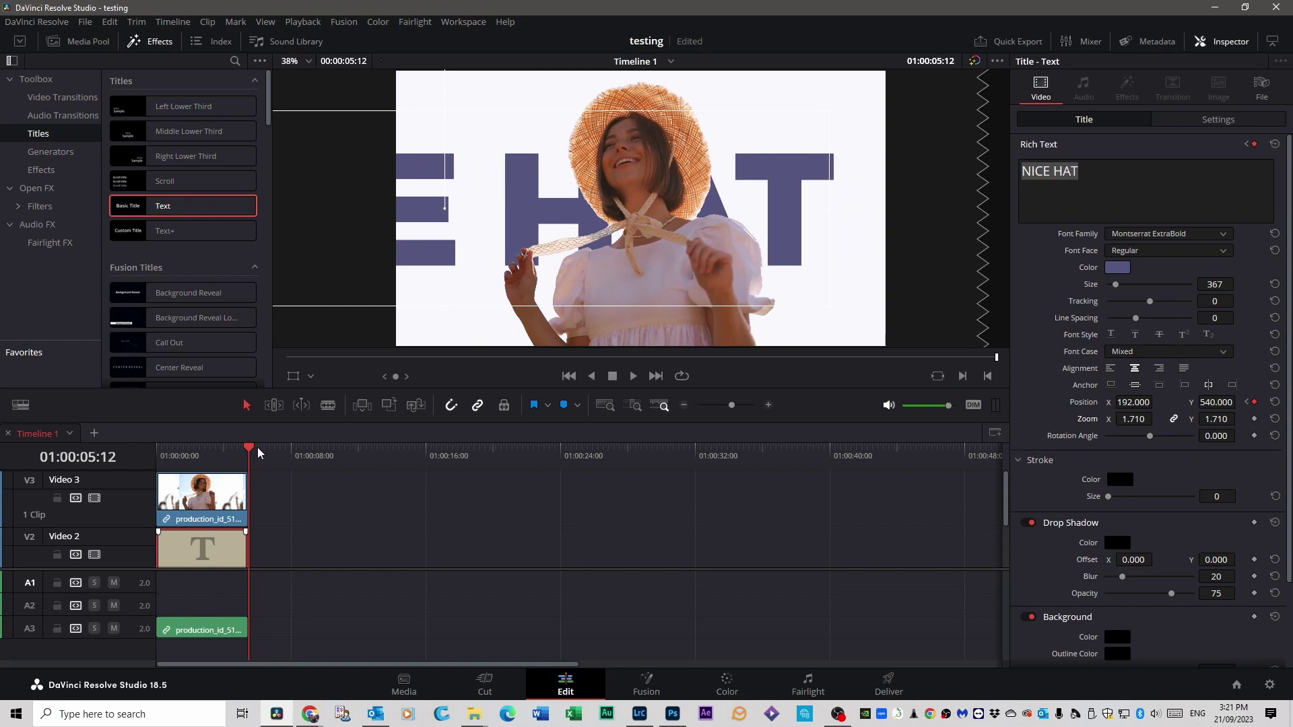
# Play the sliding title animation from the start, then return to the beginning.
pyautogui.moveTo(254, 453); pyautogui.dragTo(157, 451)
pyautogui.press('space')
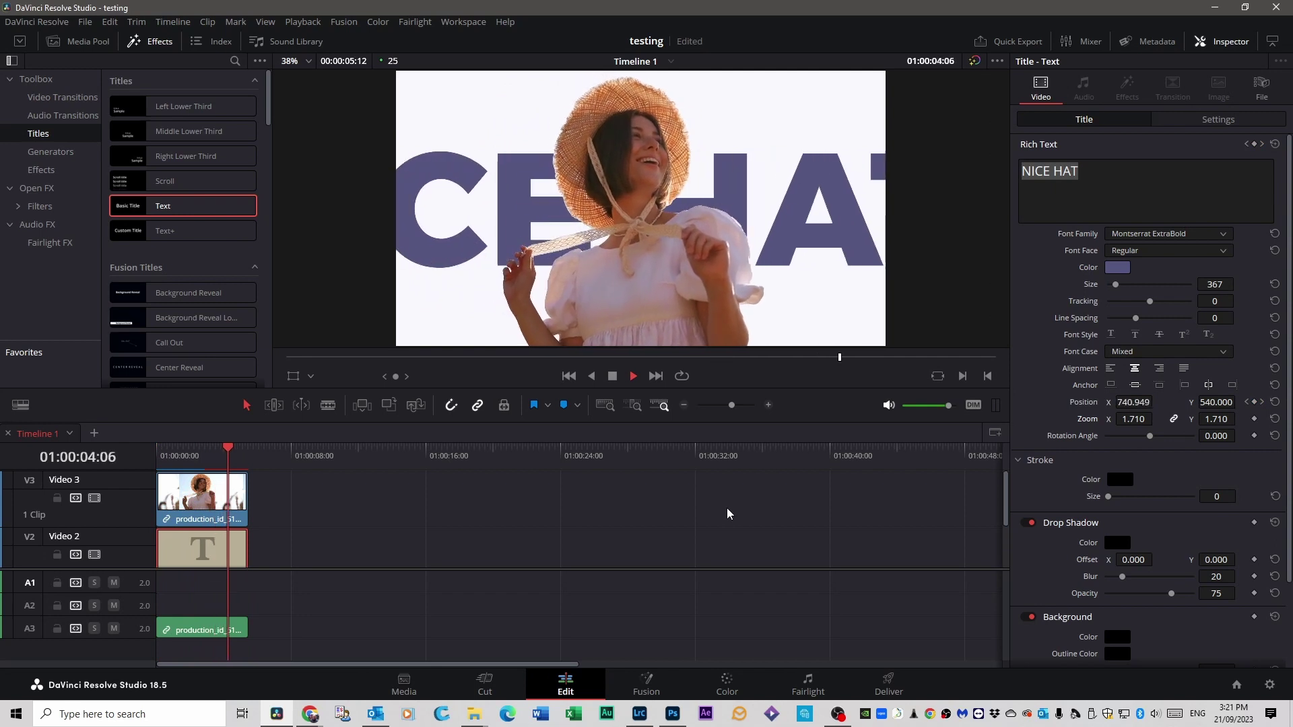
pyautogui.press('f')
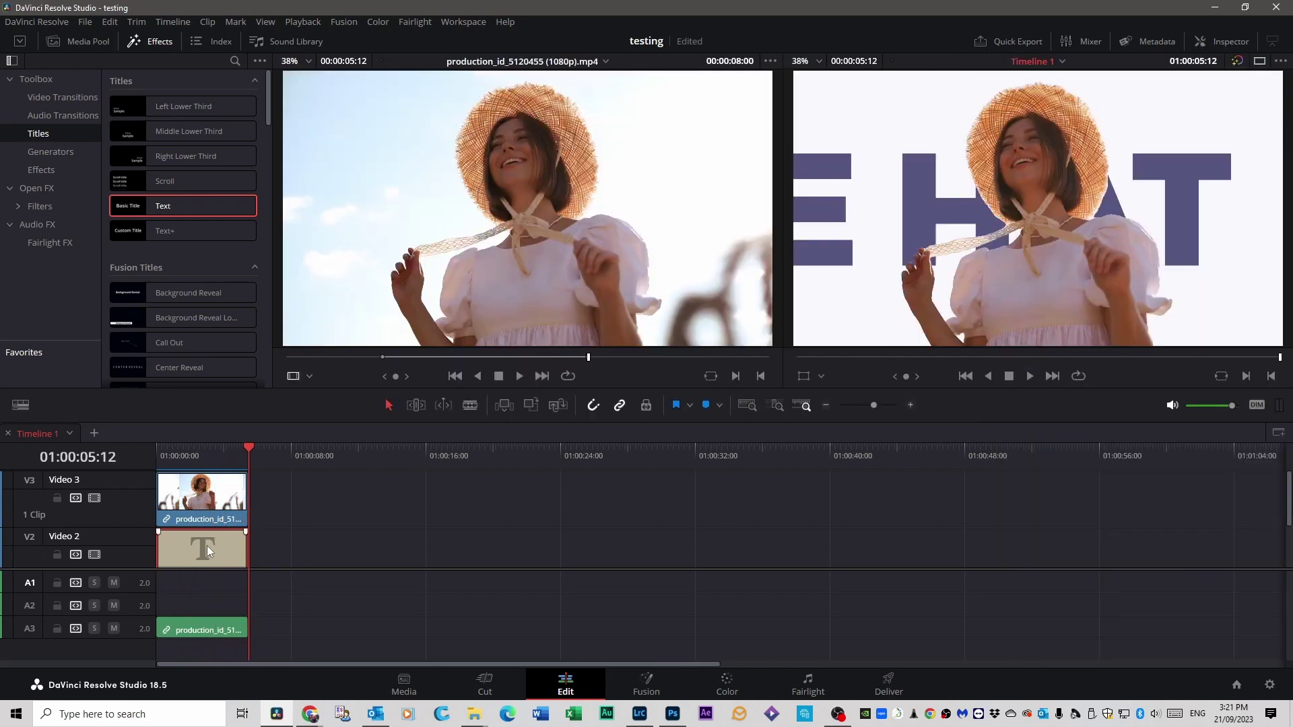
pyautogui.press('Home')
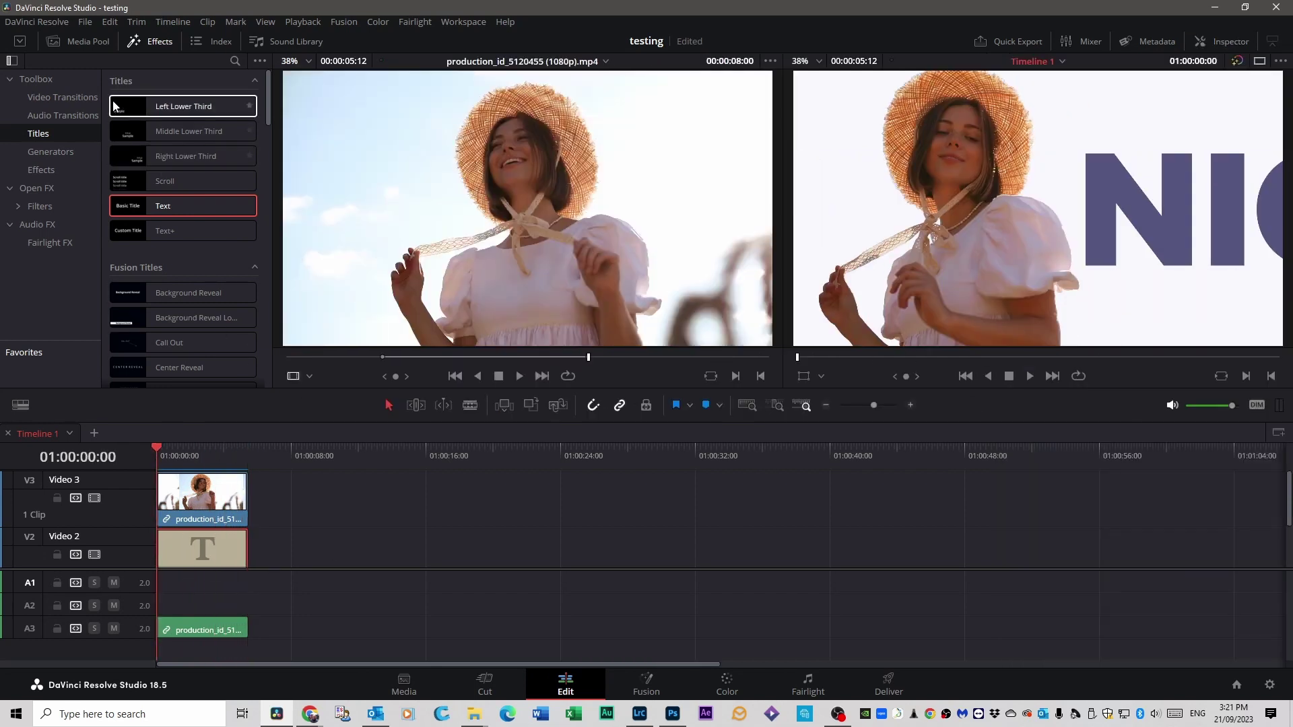
# Import the cloudy_sky_during_sunset clip into the Media Pool and drop it onto the timeline.
pyautogui.click(87, 45)
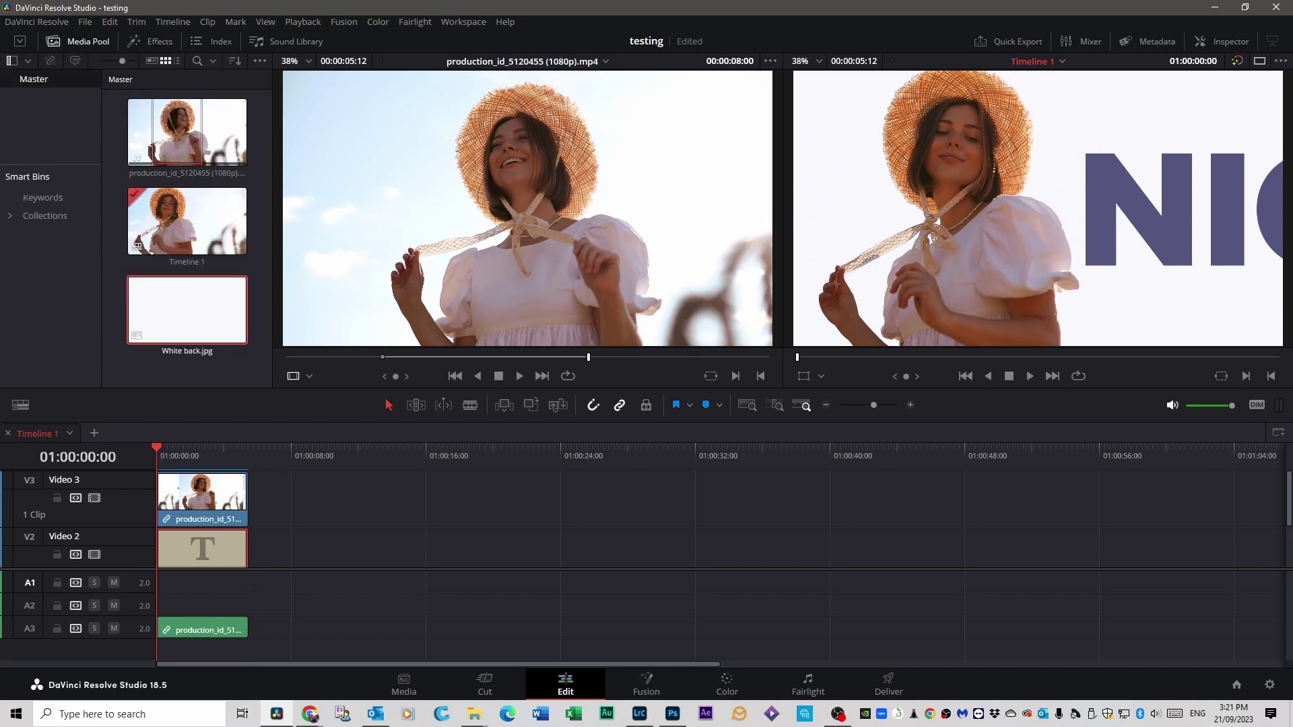
pyautogui.moveTo(776, 251); pyautogui.dragTo(239, 282)
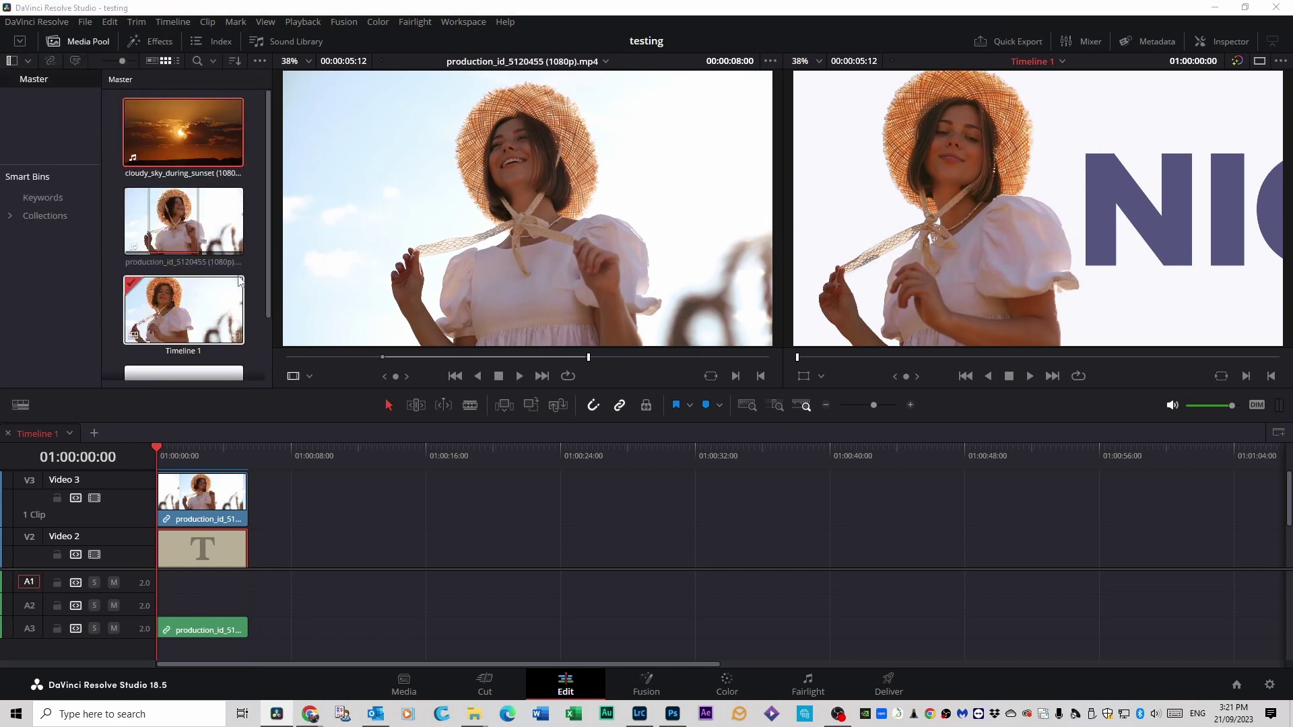
pyautogui.click(202, 552)
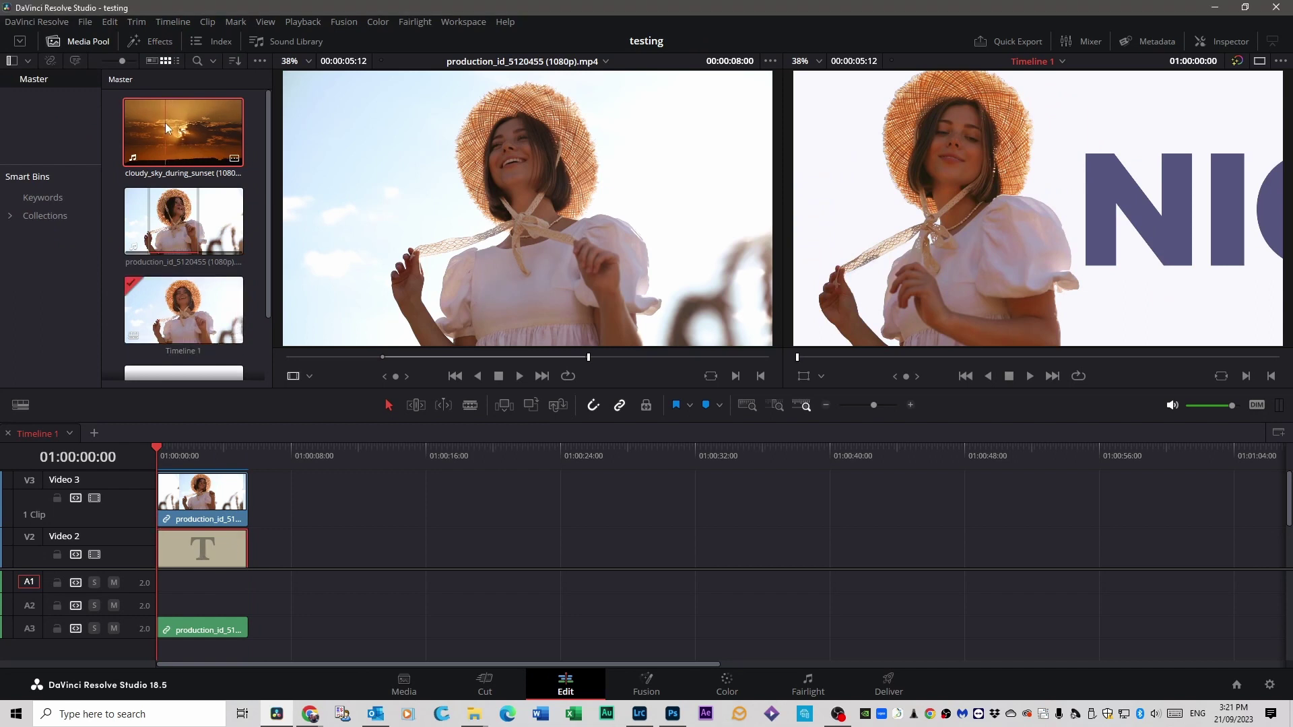
pyautogui.moveTo(166, 126); pyautogui.dragTo(269, 555)
# Put the sunset on the bottom track at the start in place of White back.jpg, with the woman above it.
pyautogui.moveTo(266, 555); pyautogui.dragTo(266, 553)
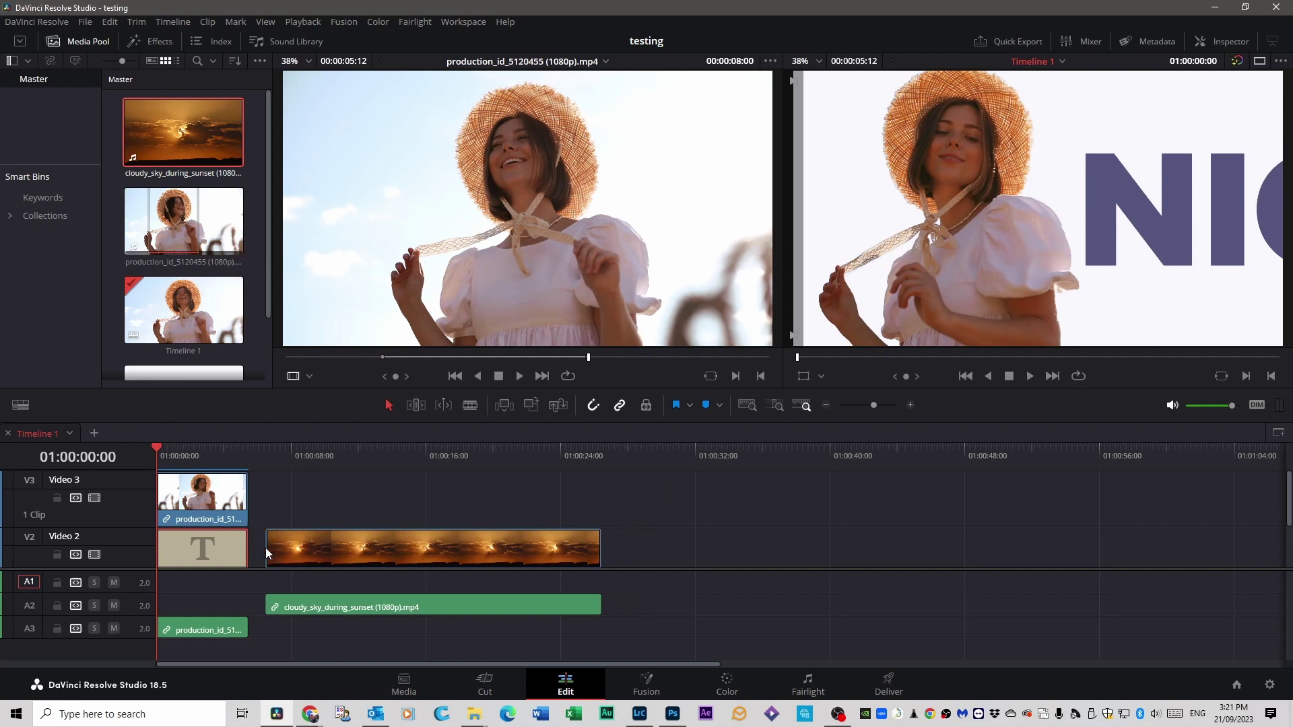
pyautogui.moveTo(221, 506); pyautogui.dragTo(789, 504)
pyautogui.moveTo(357, 542)
pyautogui.mouseDown()
pyautogui.moveTo(329, 504)
pyautogui.moveTo(320, 576)
pyautogui.moveTo(305, 535)
pyautogui.moveTo(333, 535)
pyautogui.mouseUp()
pyautogui.moveTo(200, 544); pyautogui.dragTo(760, 549)
pyautogui.moveTo(430, 548); pyautogui.dragTo(301, 545)
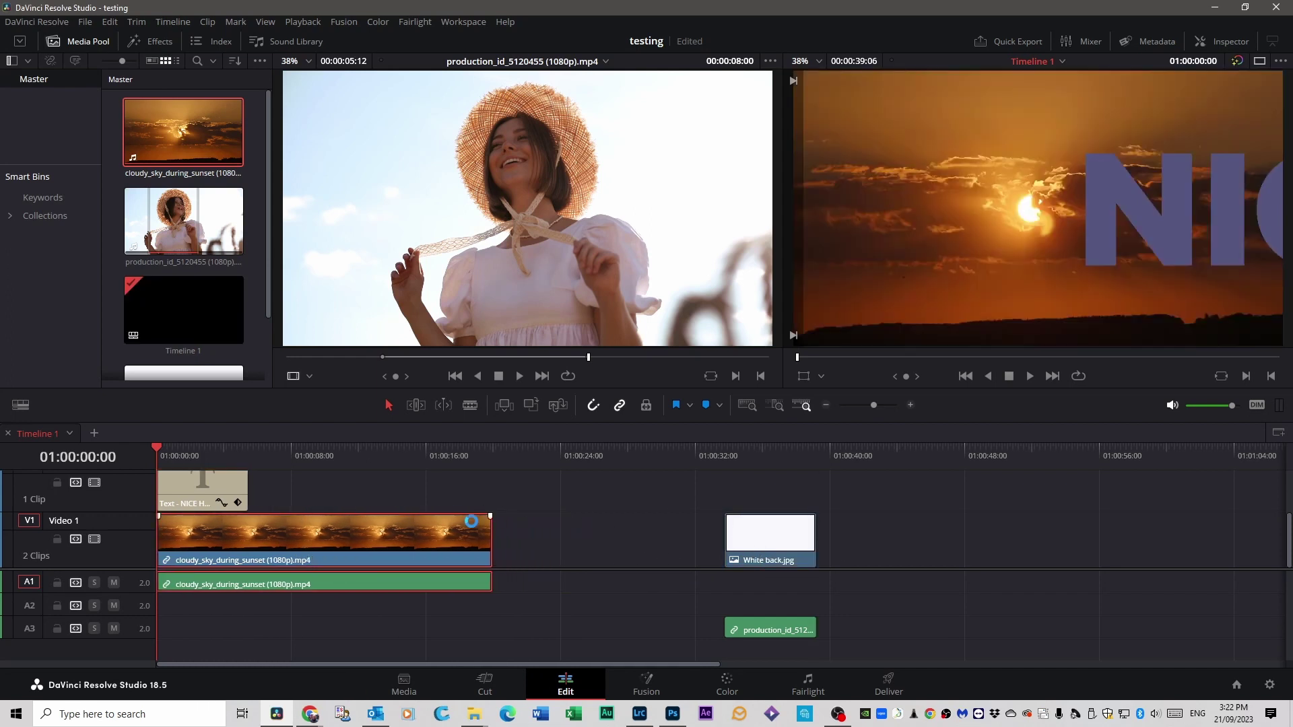
pyautogui.scroll(3, 537, 532)
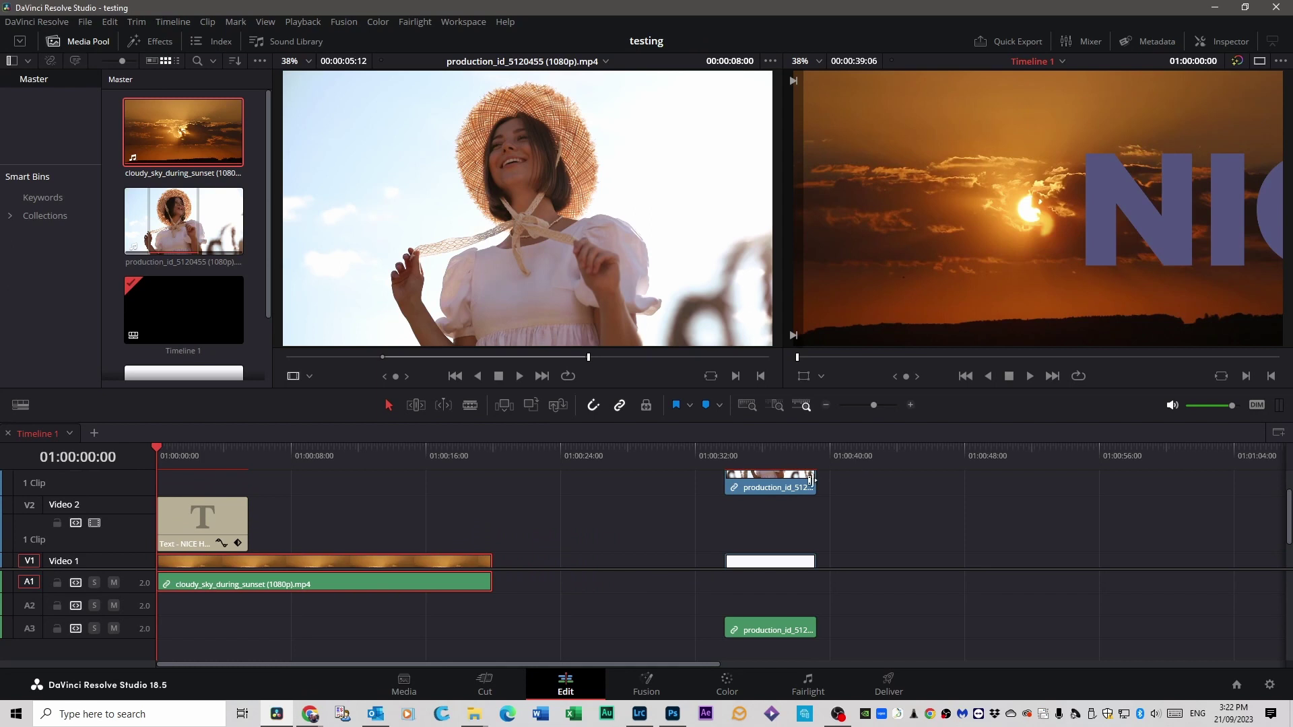
pyautogui.moveTo(811, 480); pyautogui.dragTo(241, 507)
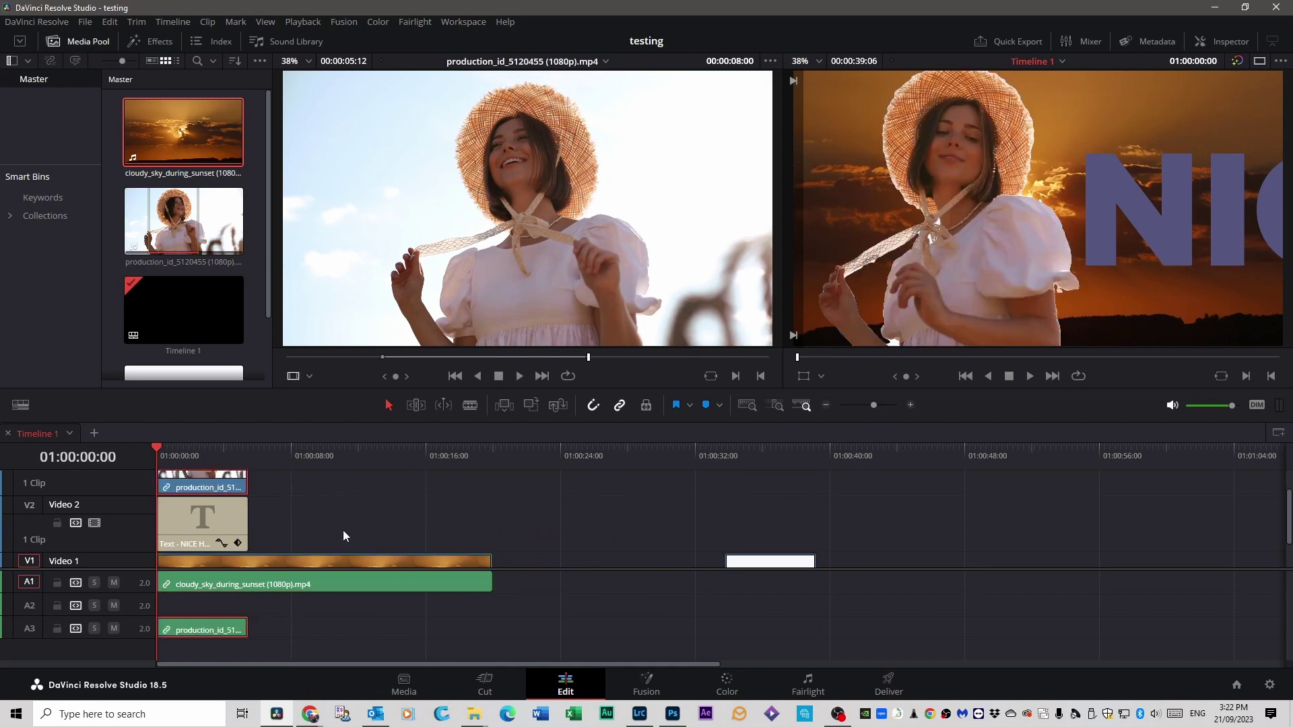
pyautogui.scroll(-2, 252, 528)
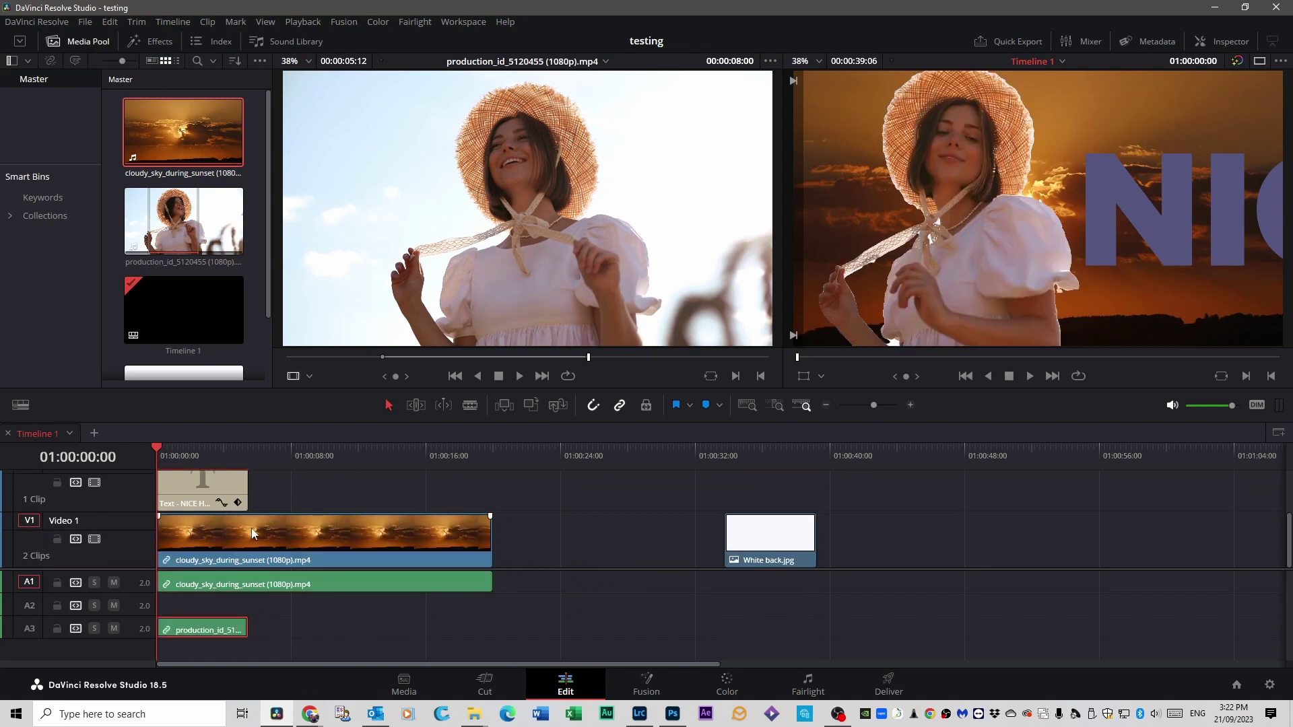
pyautogui.click(286, 537)
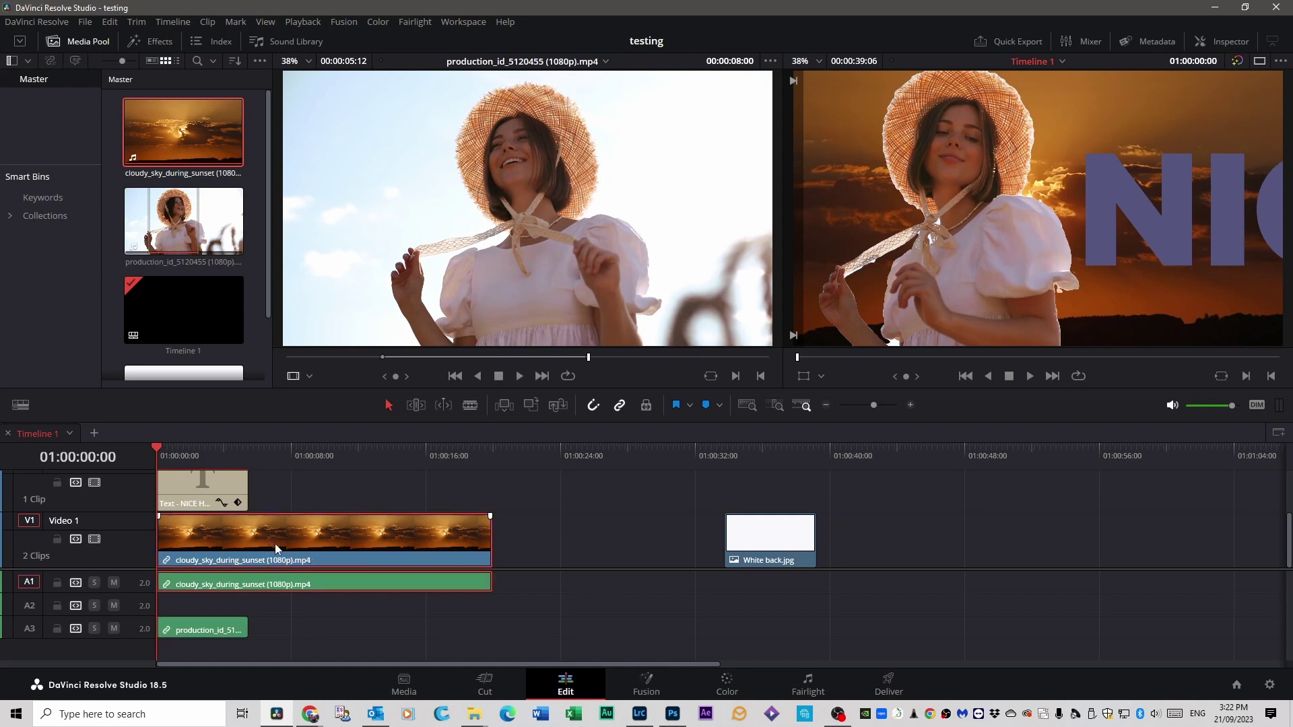
# Grade the sunset clip with Lift 0.04 and Gain 2.08.
pyautogui.click(722, 681)
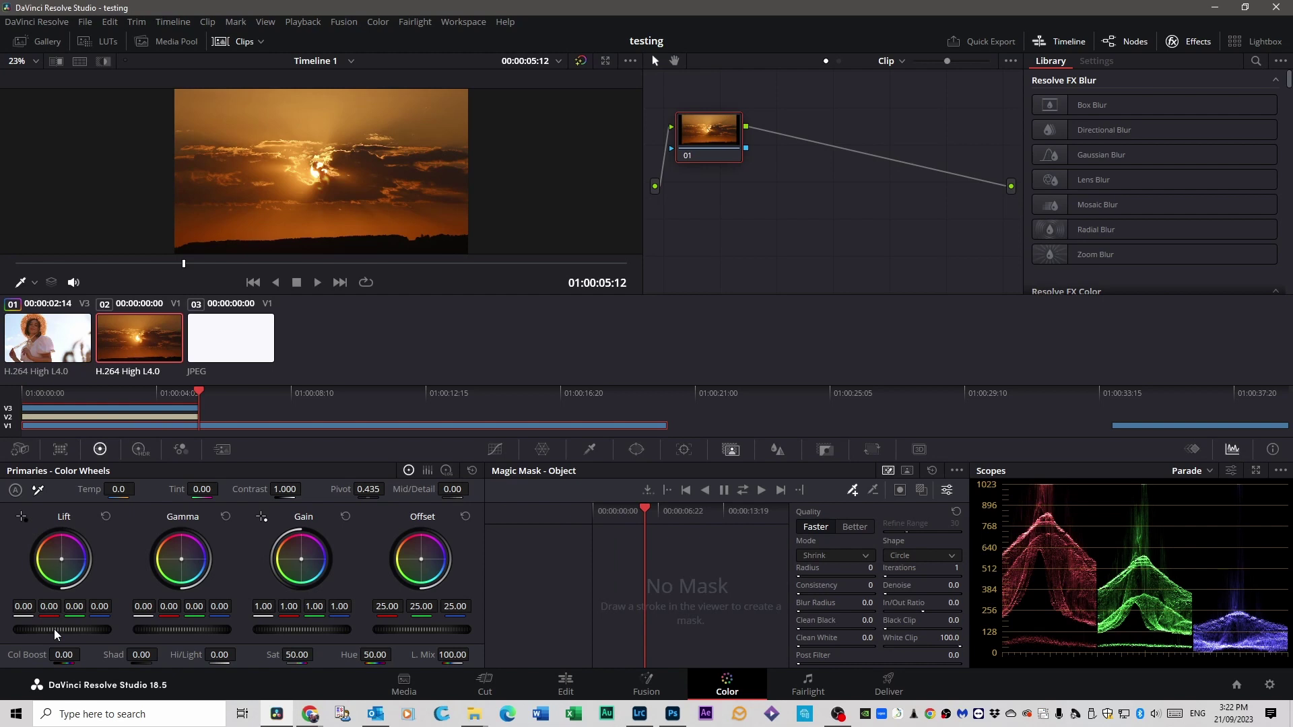
pyautogui.moveTo(56, 633); pyautogui.dragTo(356, 635)
pyautogui.moveTo(88, 633); pyautogui.dragTo(61, 633)
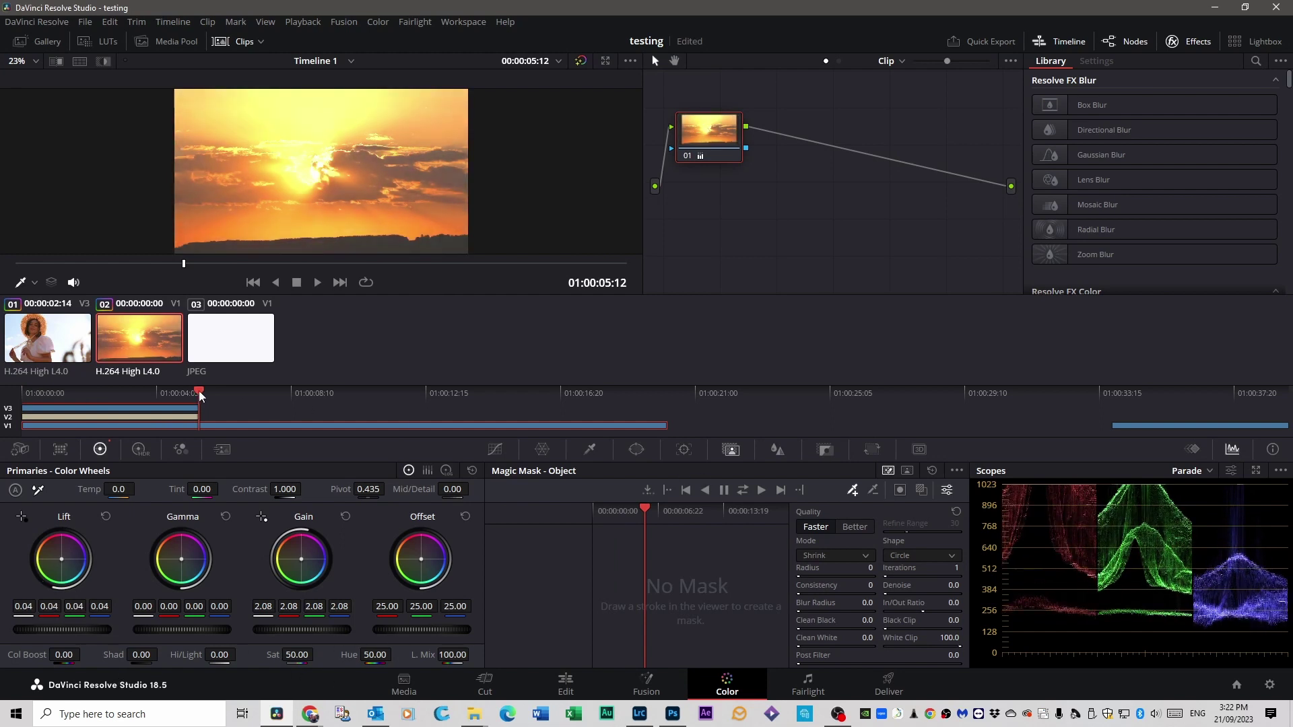
# Rewind to the start and play back to preview the graded sunset.
pyautogui.moveTo(199, 396); pyautogui.dragTo(20, 399)
pyautogui.press('space')
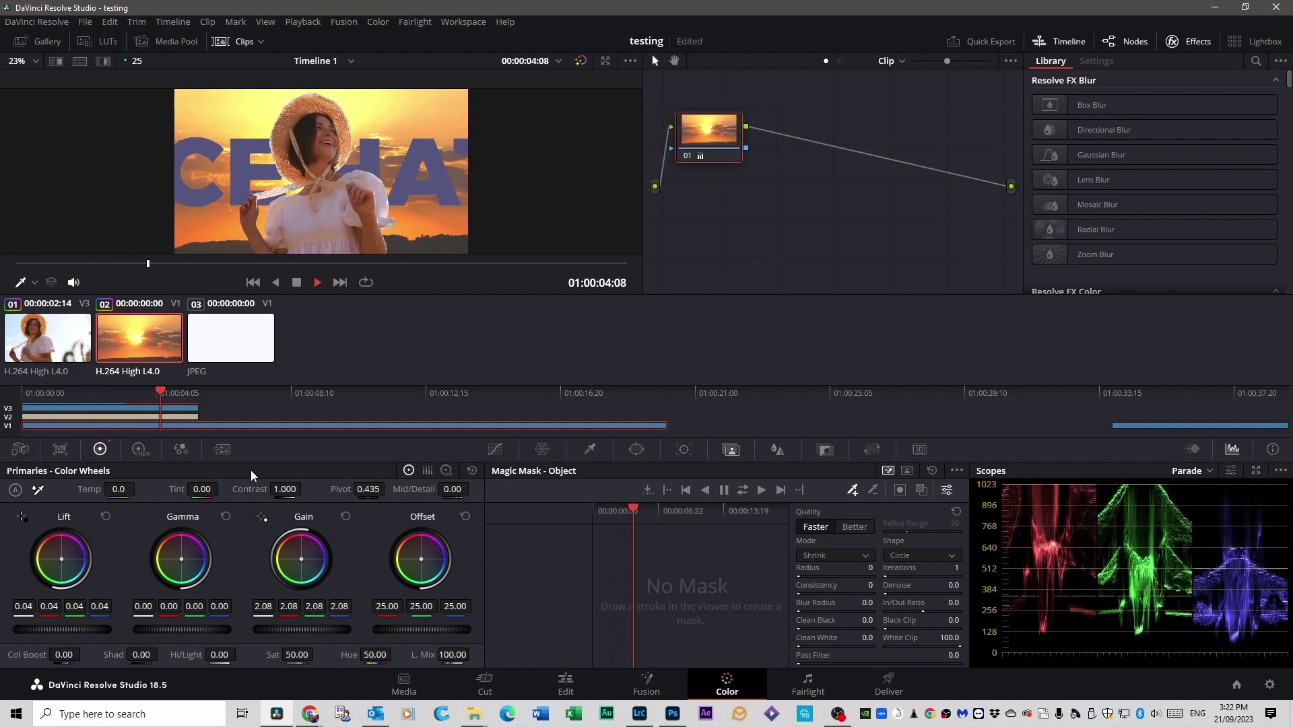
pyautogui.press('space')
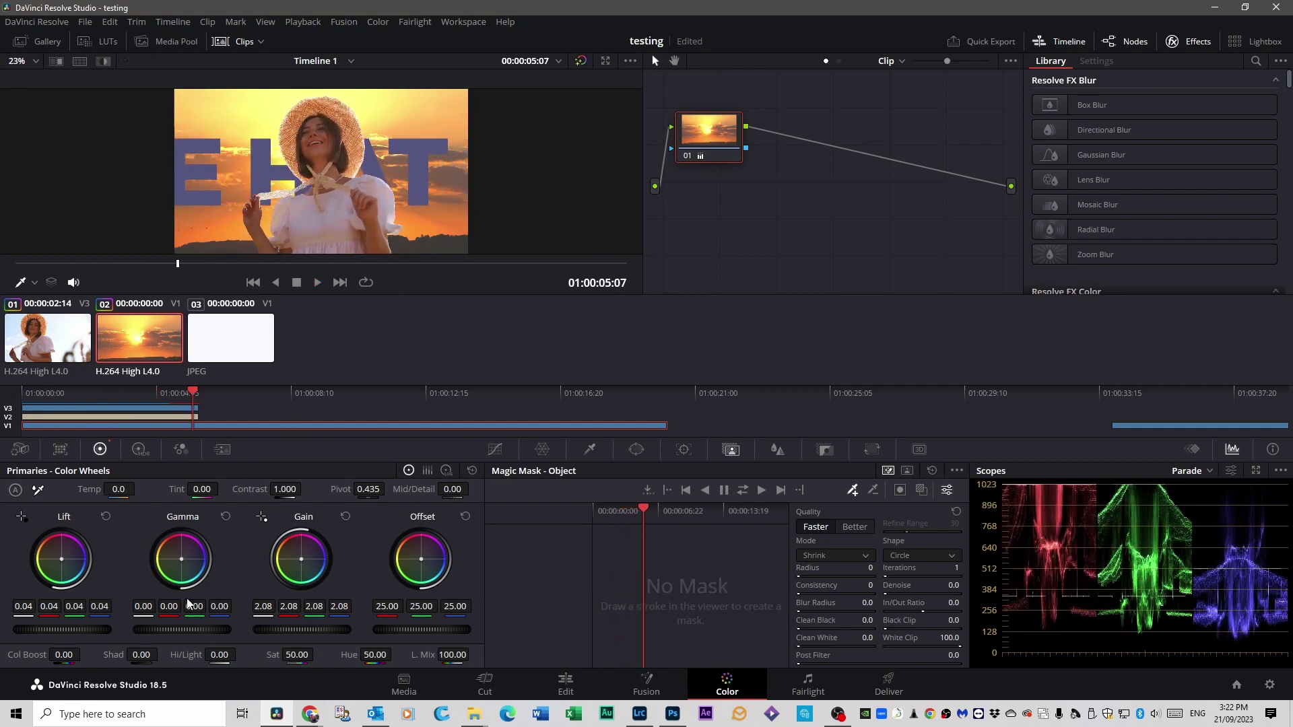
# Raise the woman clip's Gain from 0.96 to 1.47, checking the result in playback.
pyautogui.click(93, 410)
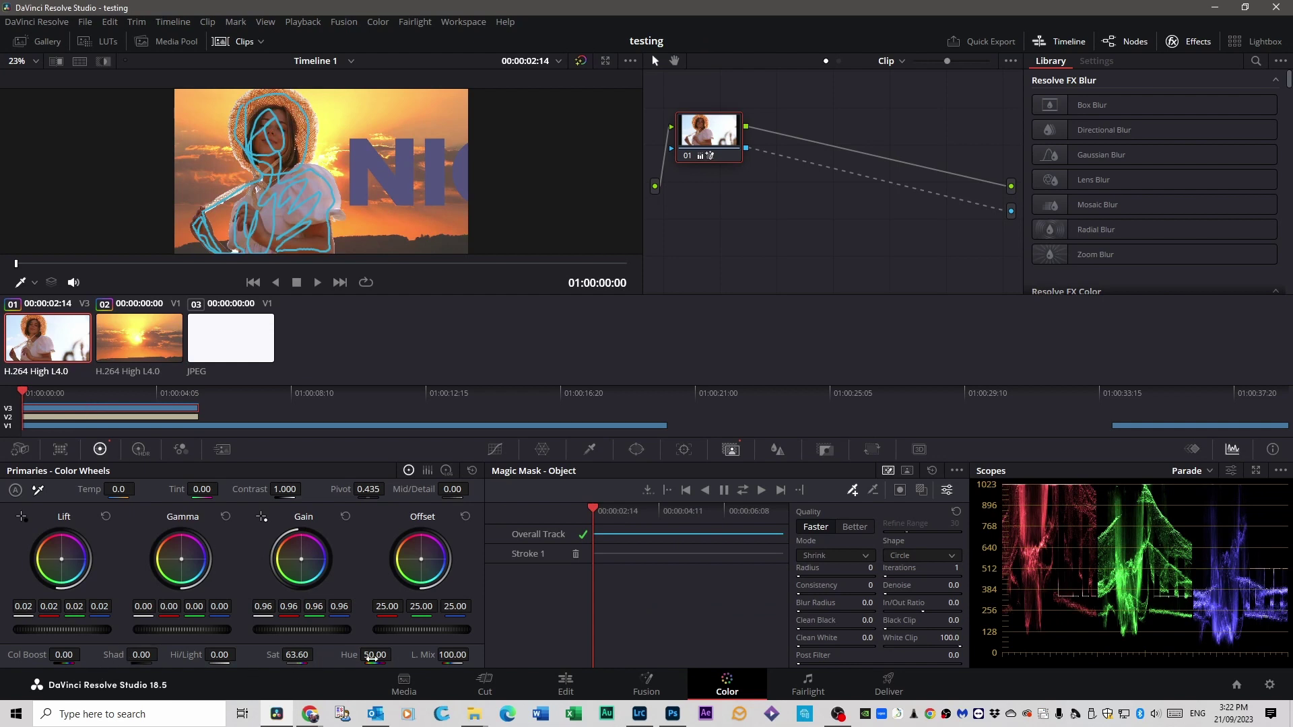
pyautogui.moveTo(286, 635); pyautogui.dragTo(347, 635)
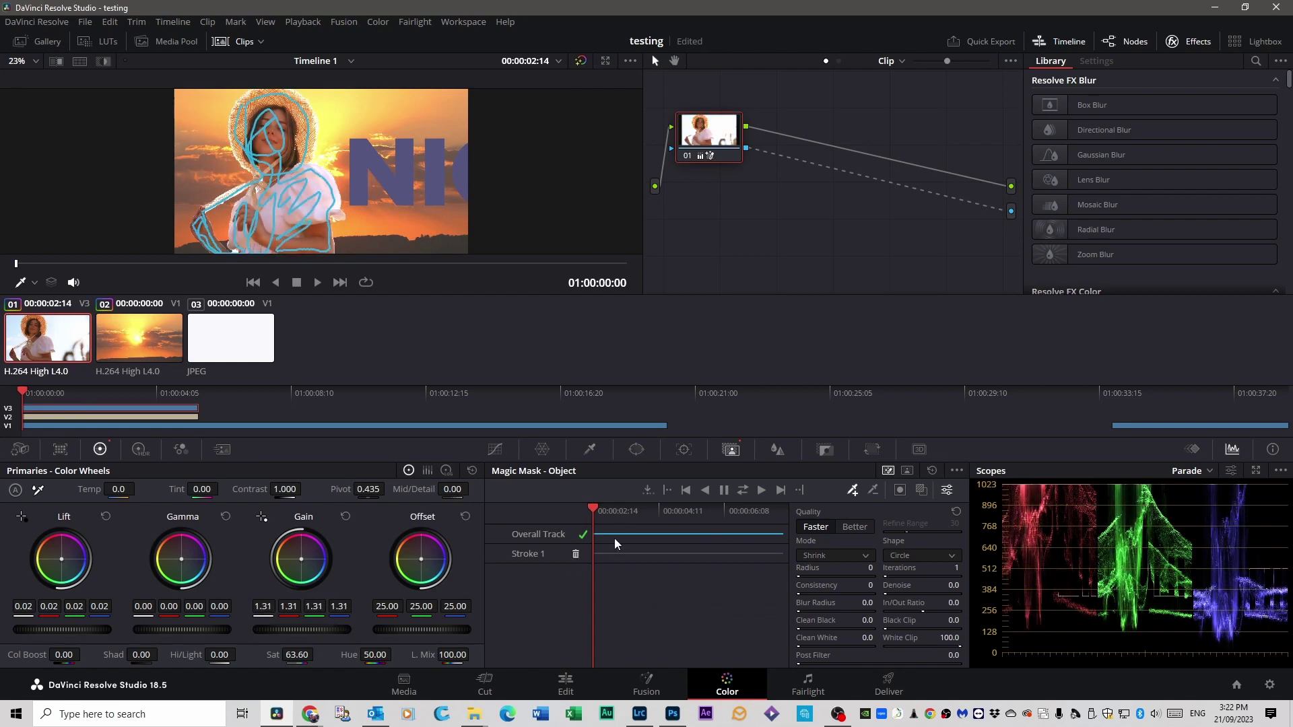
pyautogui.press('space')
pyautogui.press('space')
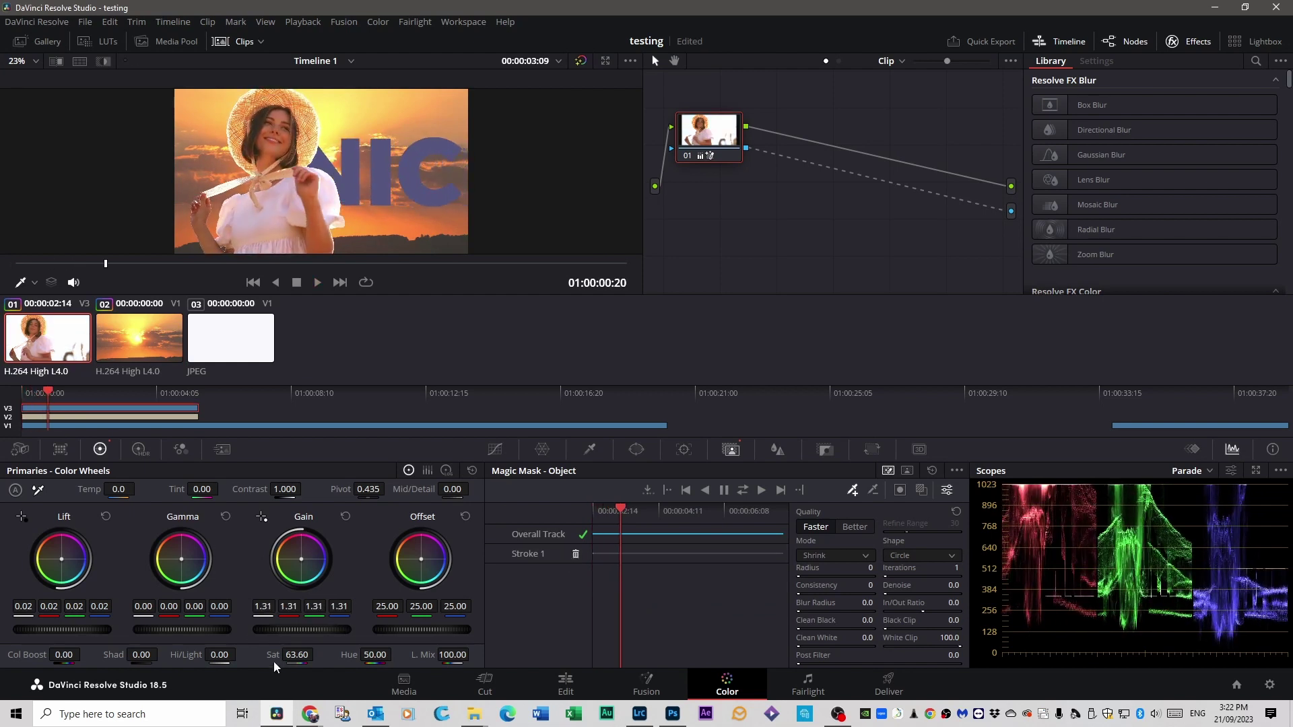
pyautogui.moveTo(281, 635); pyautogui.dragTo(311, 635)
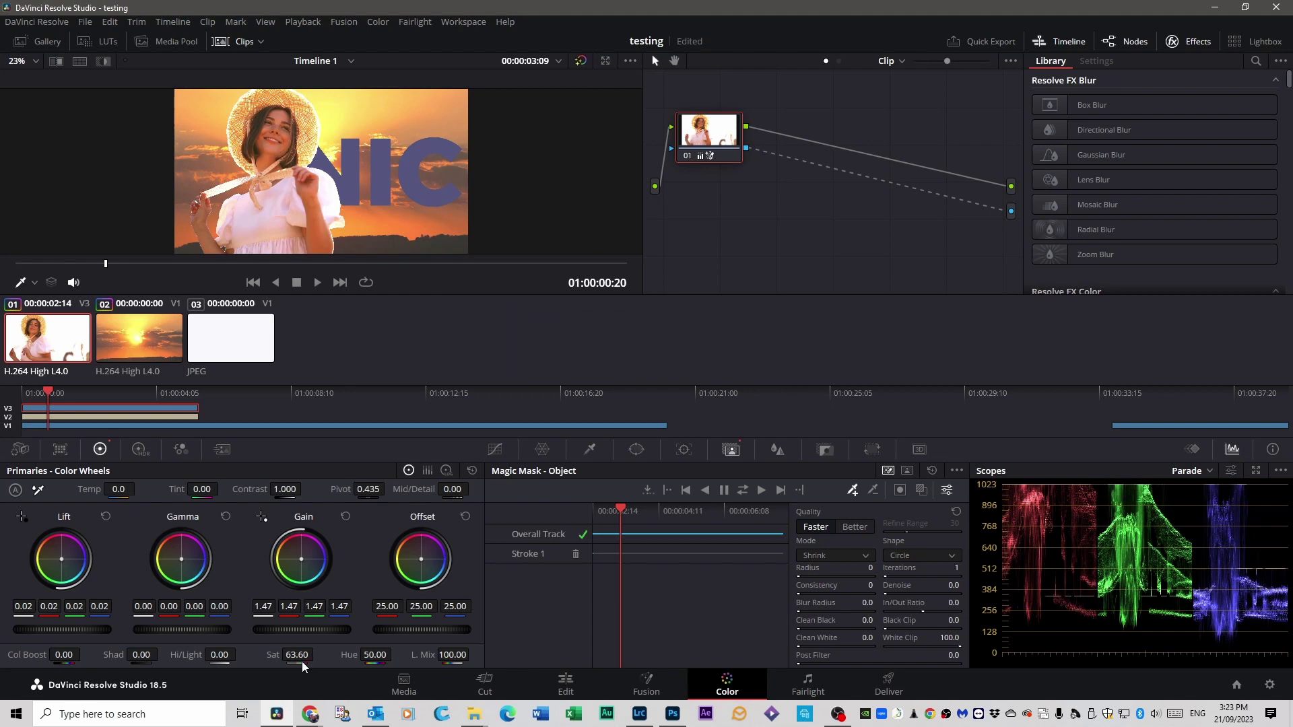
pyautogui.press('space')
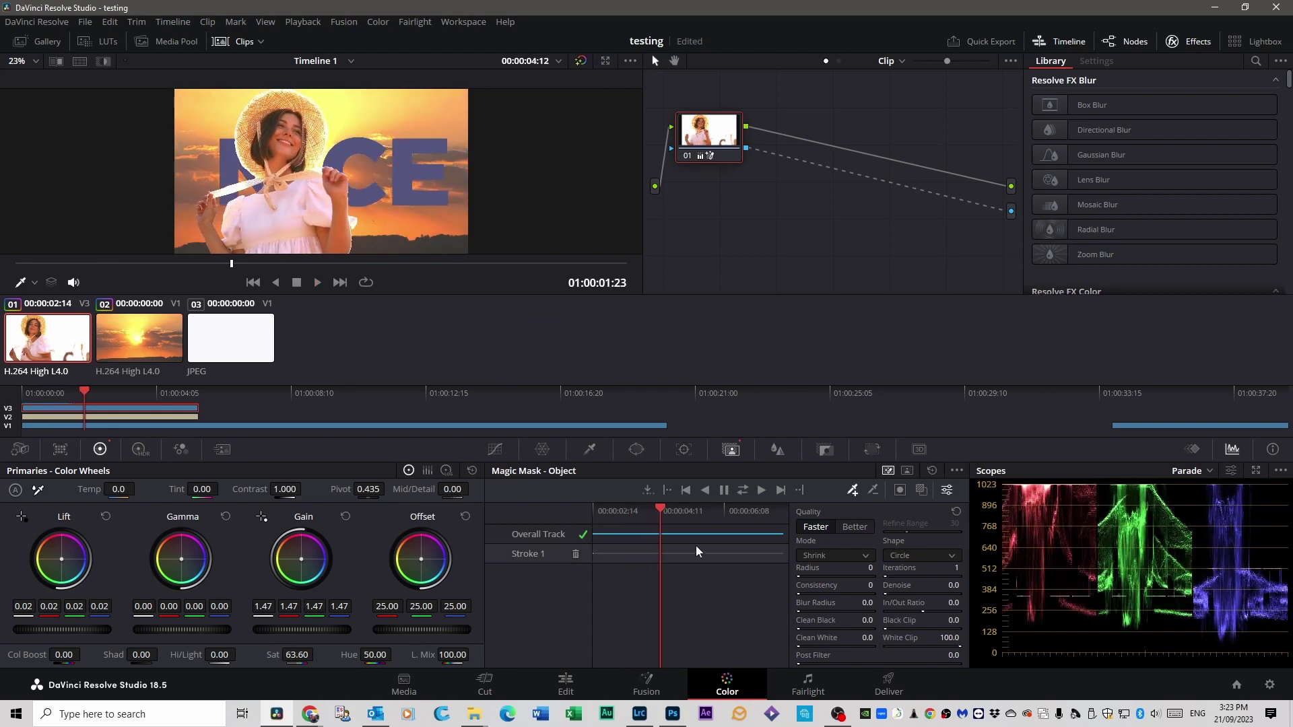
# Return to the Edit page and play the woman-over-sunset composite with the NICE HAT title.
pyautogui.click(566, 684)
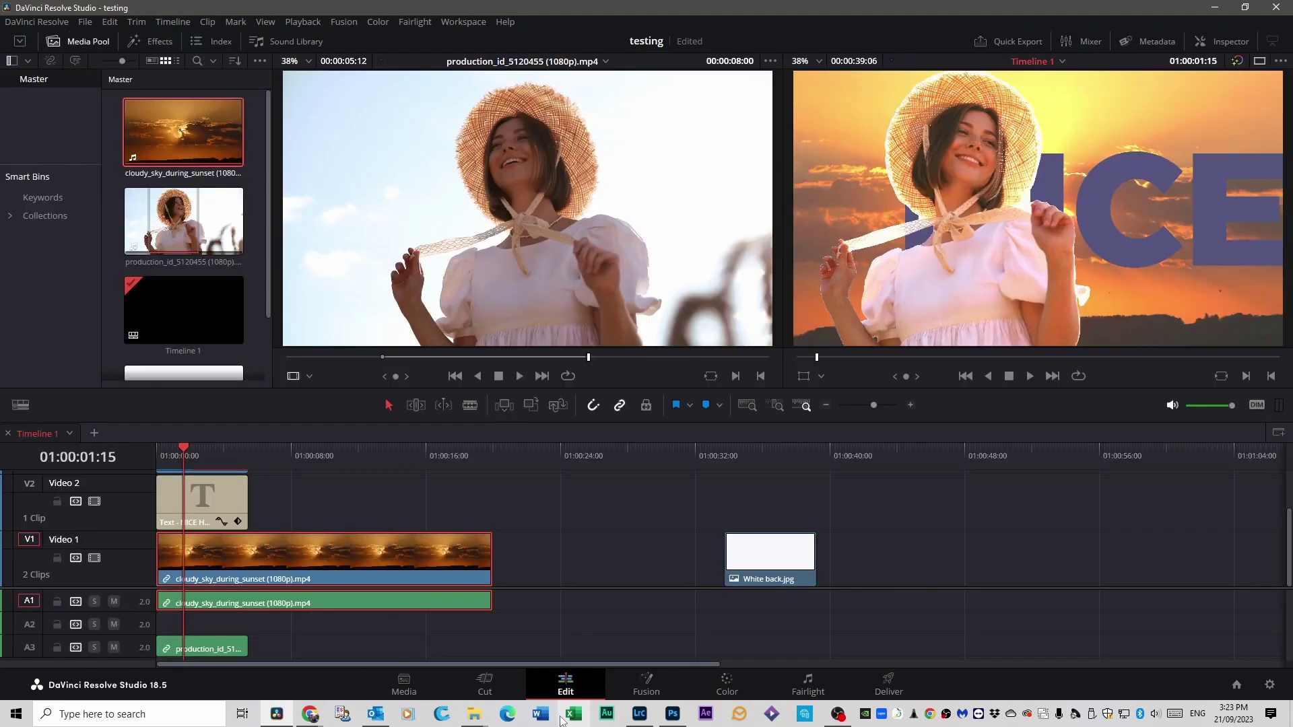
pyautogui.press('space')
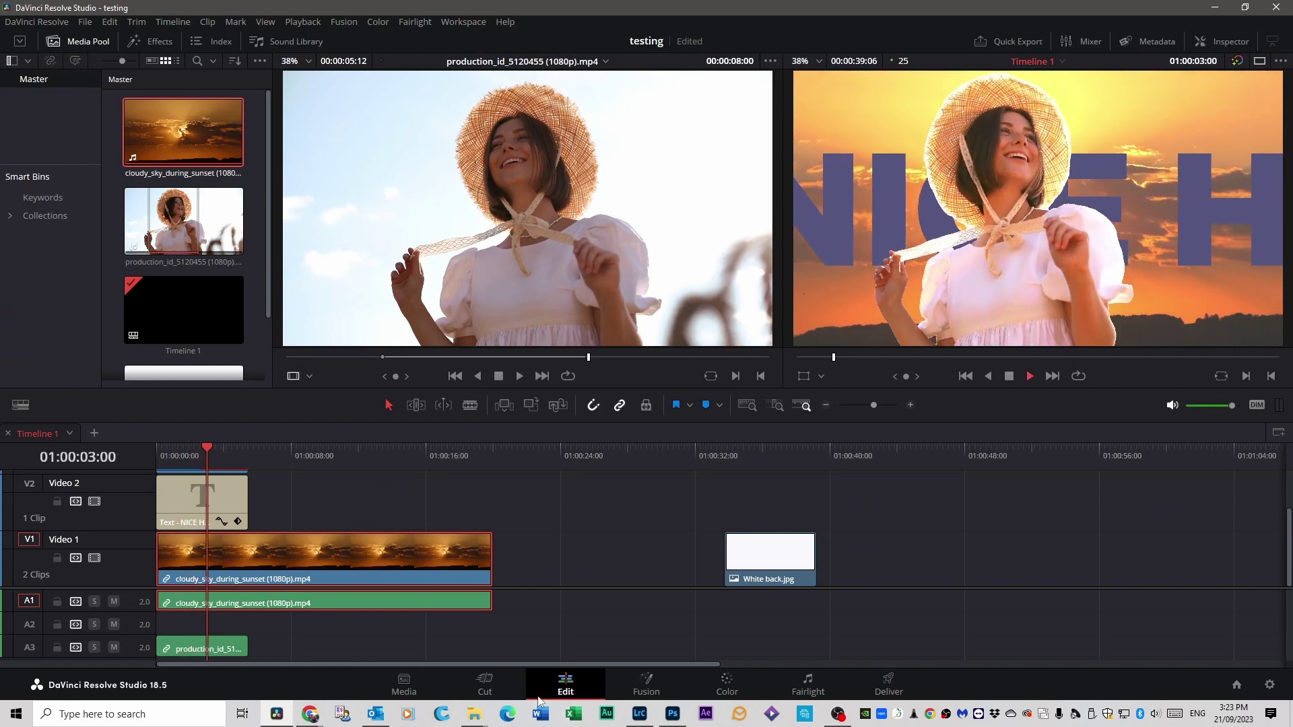